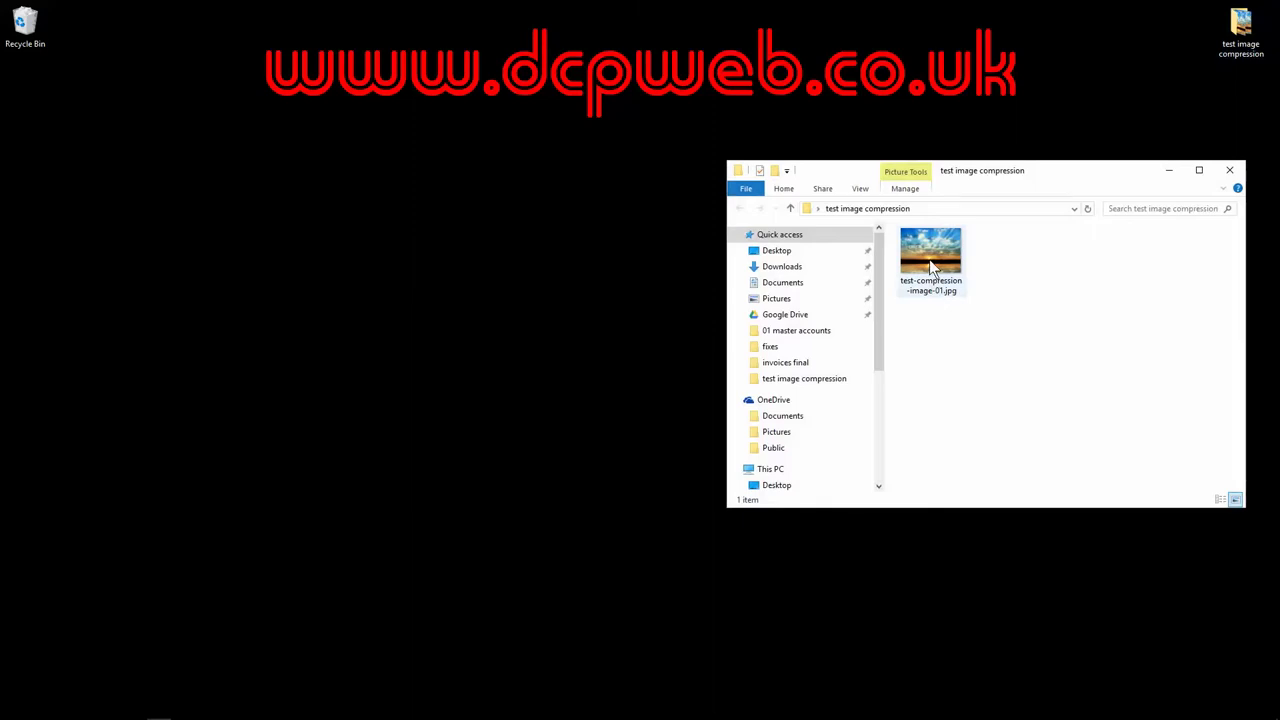
- Select test-compression-image-01.jpg to show its 571 KB size, shifting the folder window slightly right
{"action": "left_click", "coordinate": [929, 259]}
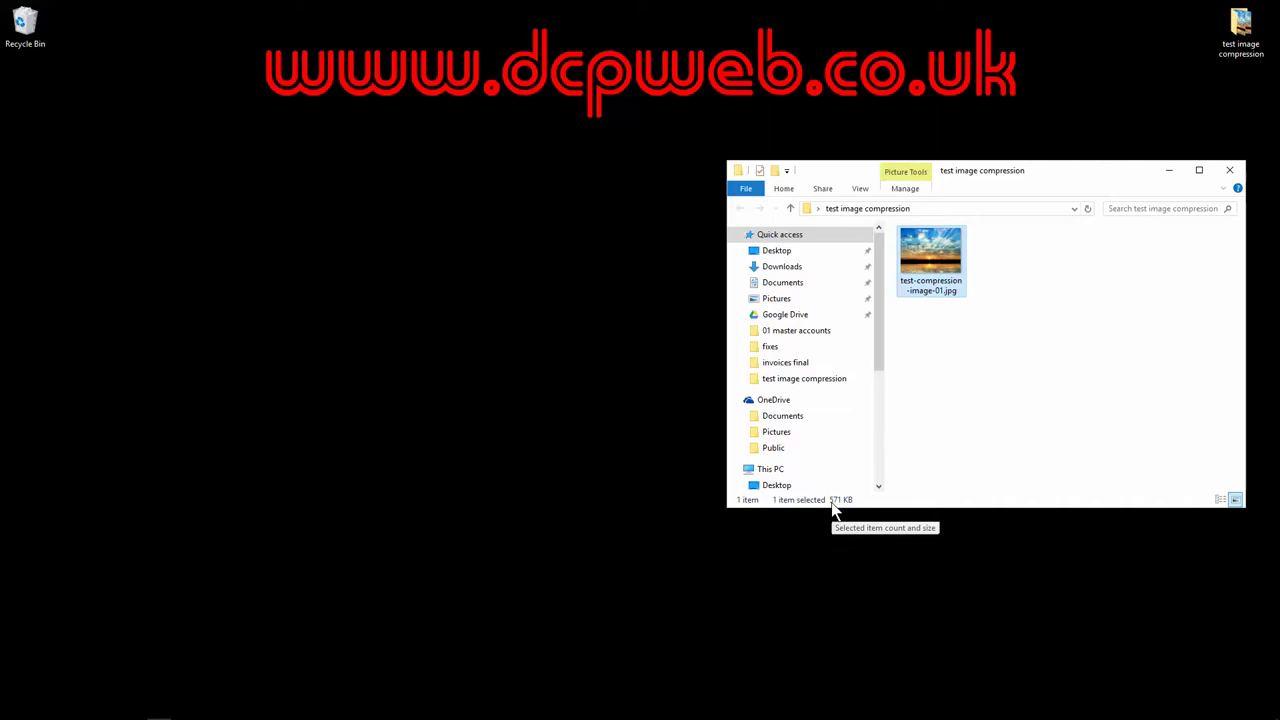
{"action": "left_click", "coordinate": [933, 316]}
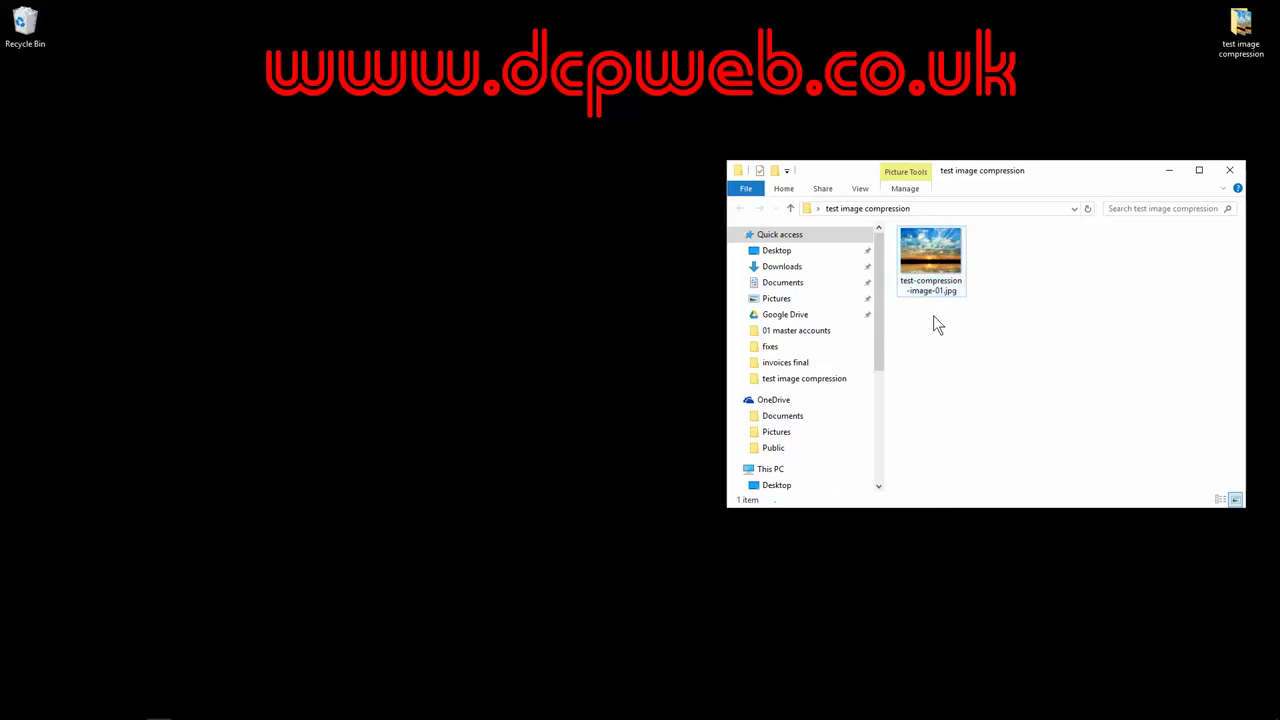
{"action": "left_click_drag", "start_coordinate": [1003, 180], "coordinate": [1031, 178]}
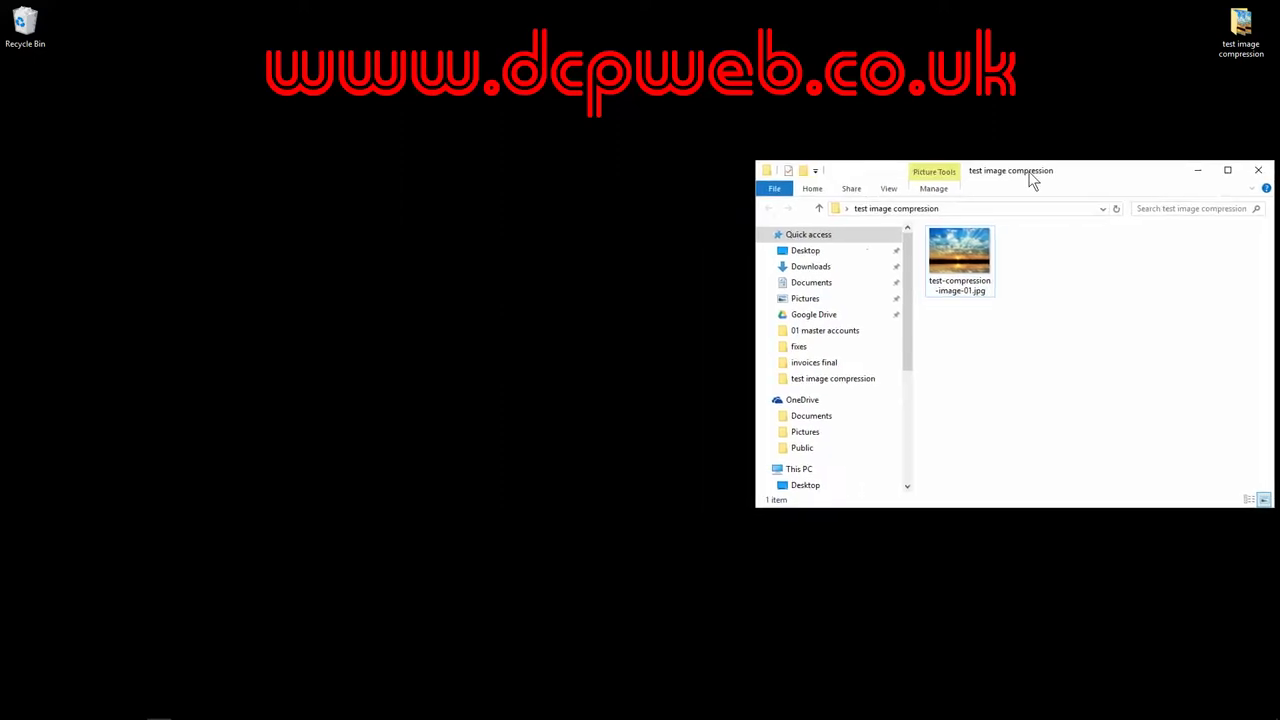
{"action": "left_click", "coordinate": [963, 262]}
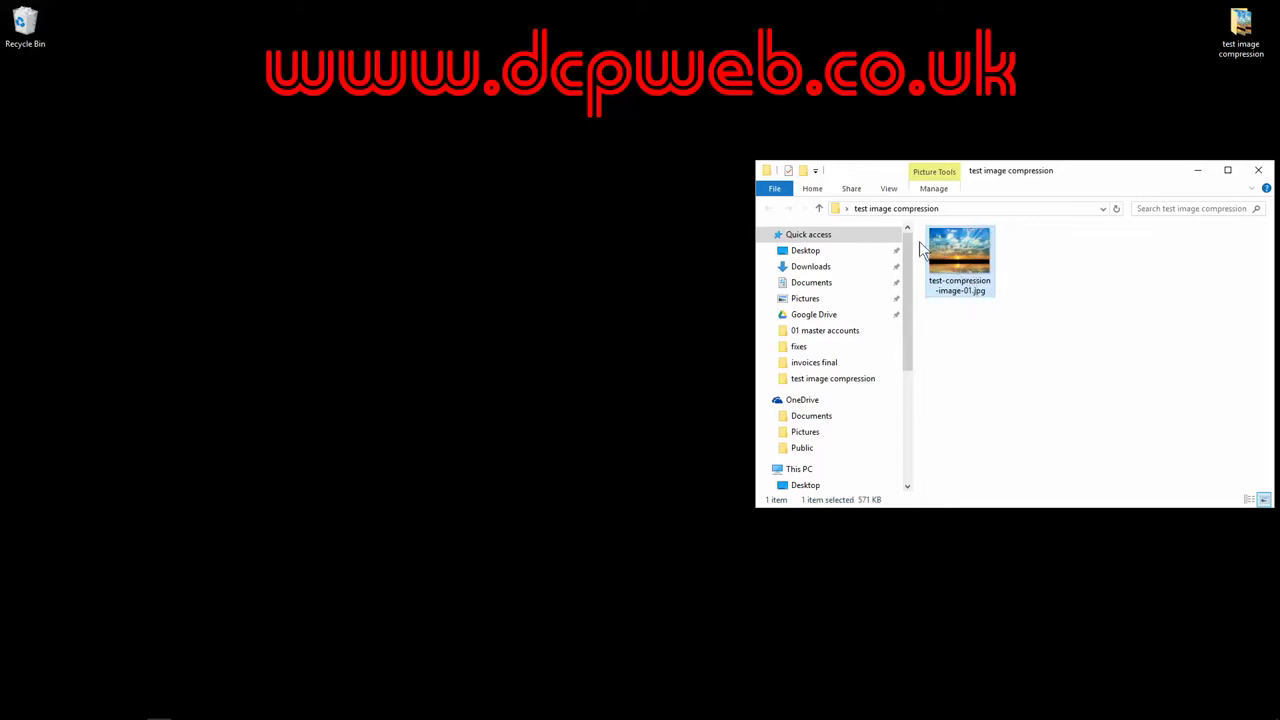
- Open test-compression-image-01.jpg full screen in Windows Photo Viewer
{"action": "double_click", "coordinate": [950, 268]}
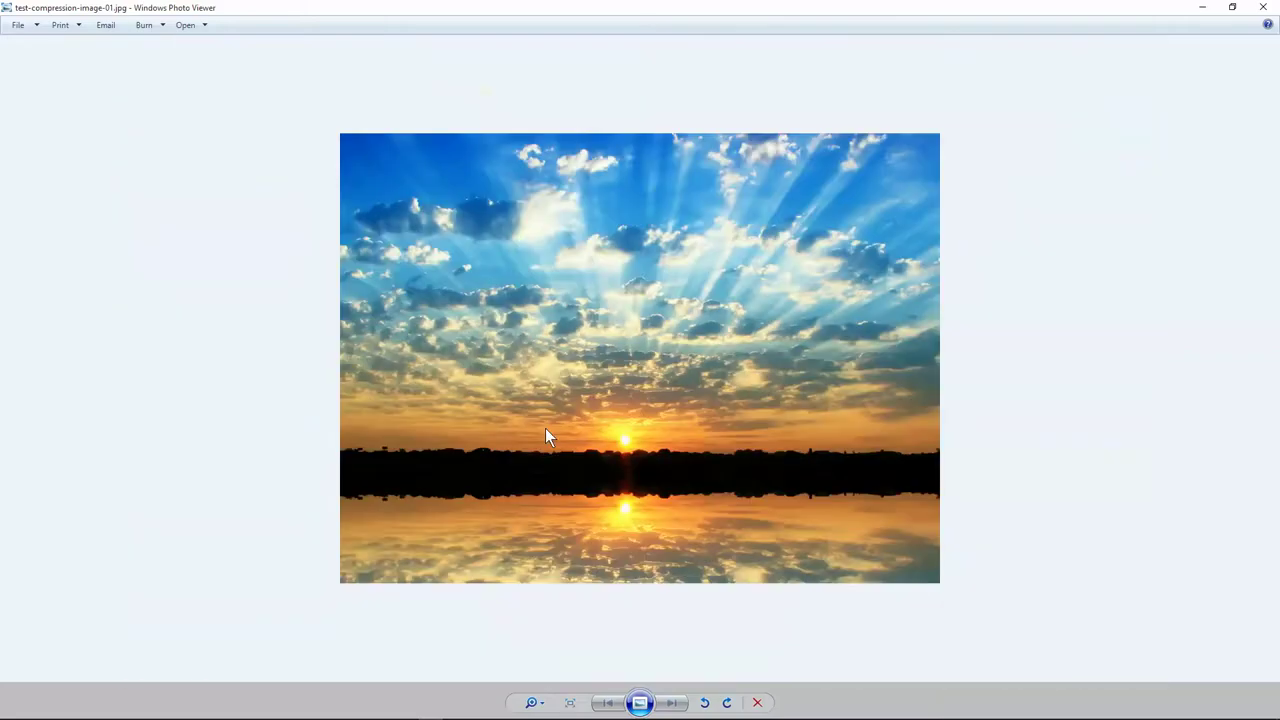
- Close the photo viewer, nudge the folder window up, and bring Firefox forward
{"action": "left_click", "coordinate": [1262, 8]}
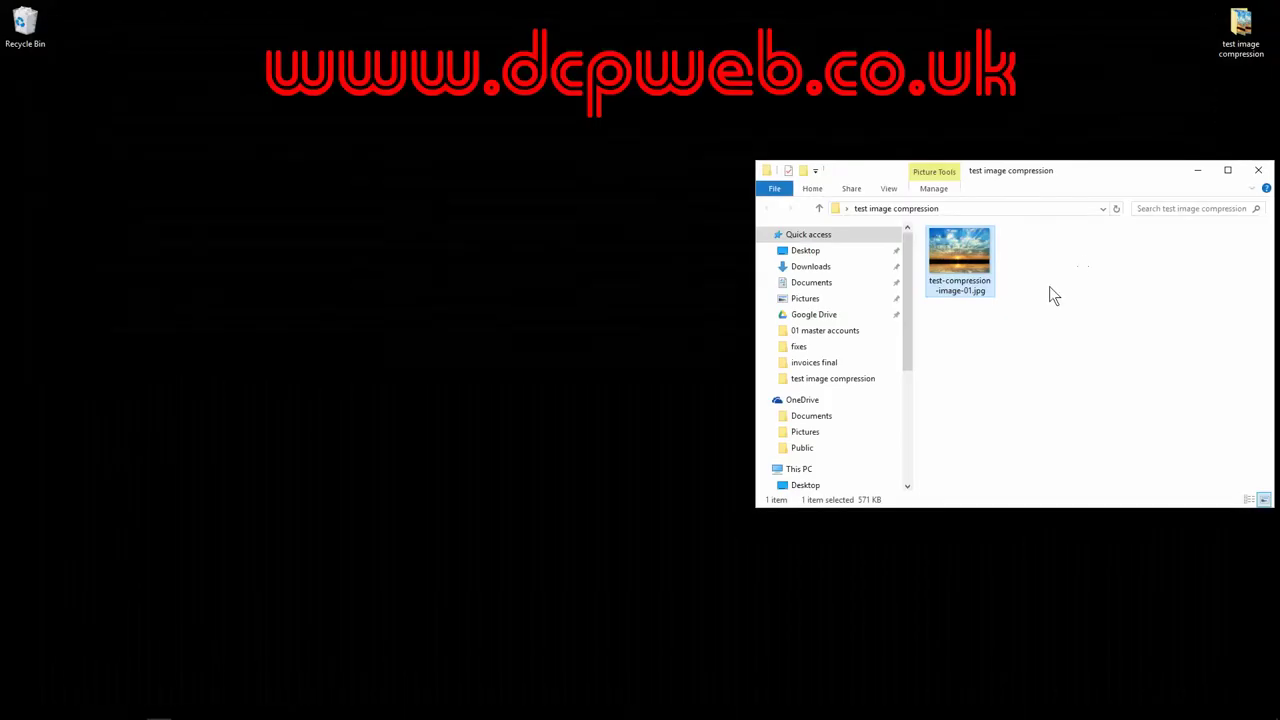
{"action": "left_click_drag", "start_coordinate": [1021, 177], "coordinate": [1026, 170]}
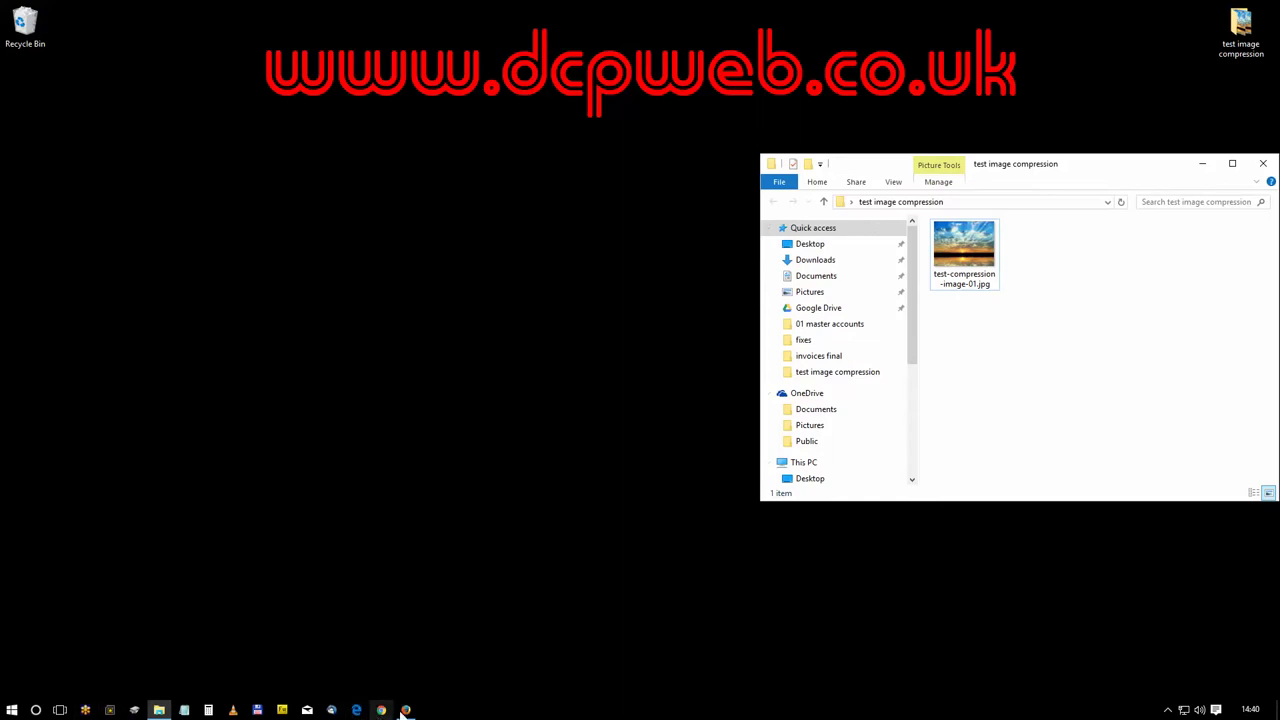
{"action": "left_click", "coordinate": [407, 711]}
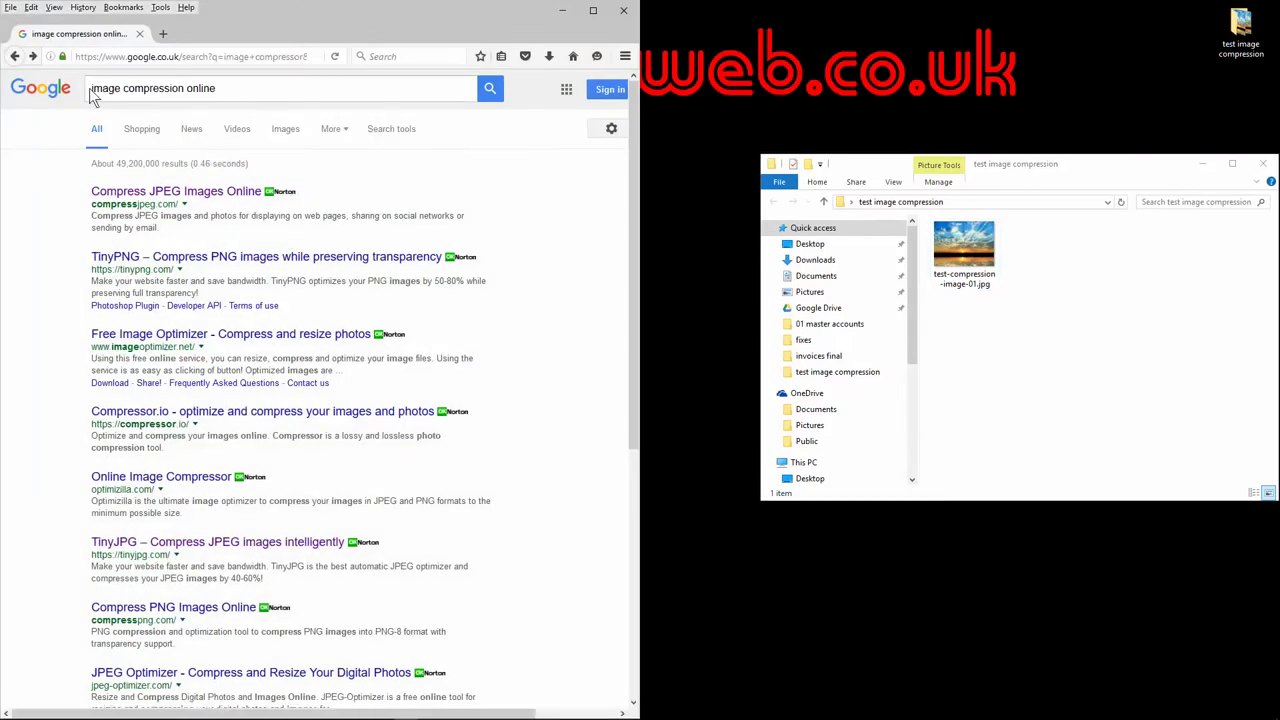
- Point out the 'image compression online' query and the top compressjpeg.com result
{"action": "left_click_drag", "start_coordinate": [90, 90], "coordinate": [227, 88]}
{"action": "left_click", "coordinate": [575, 217]}
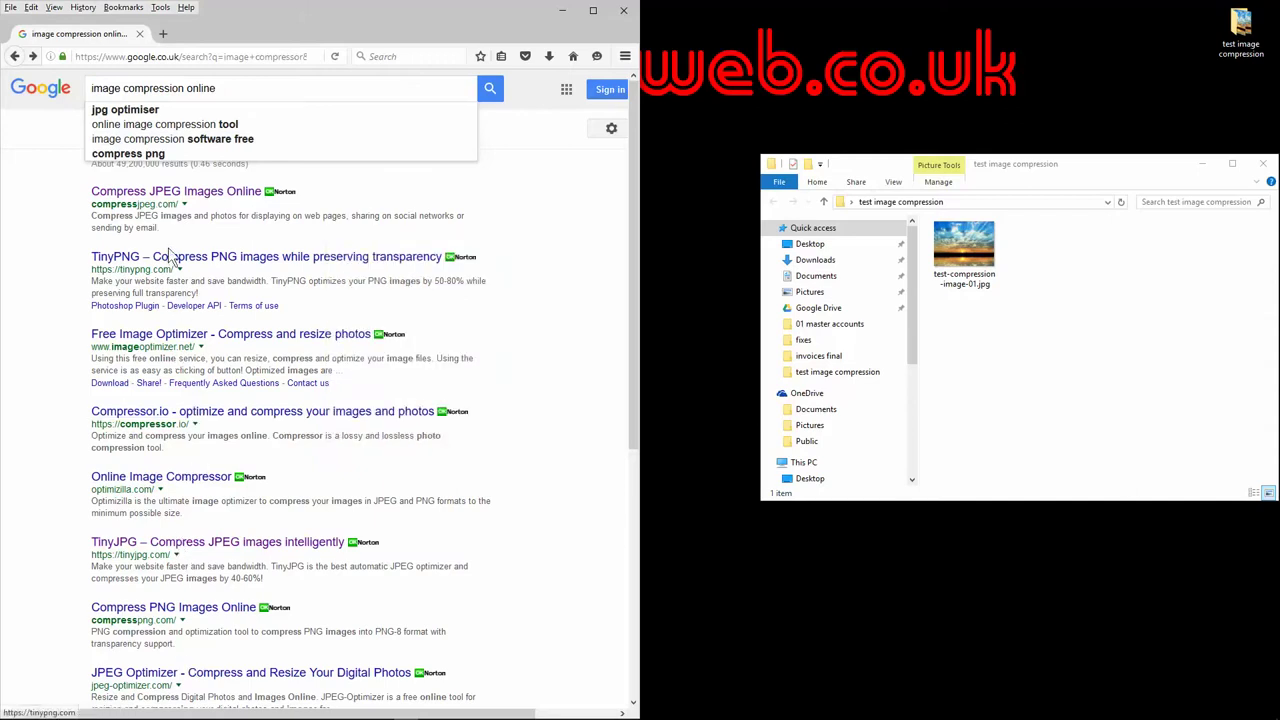
{"action": "scroll", "coordinate": [214, 545], "scroll_direction": "down", "scroll_amount": 8}
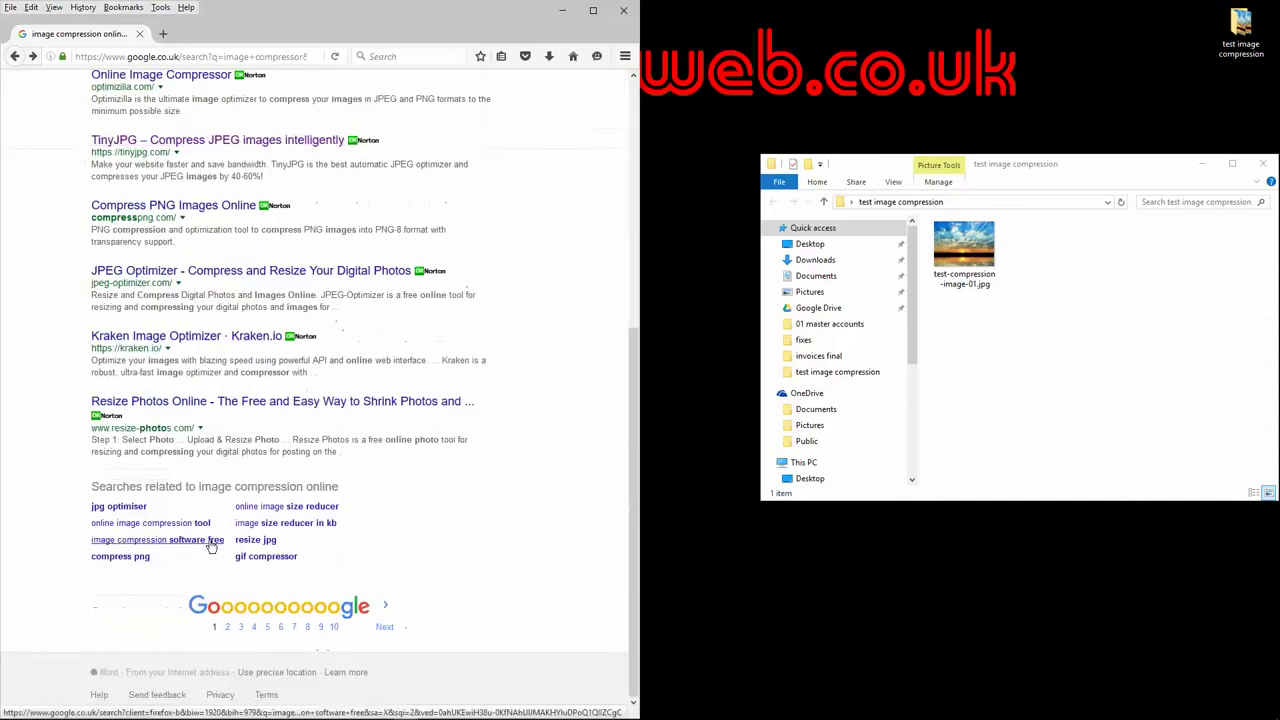
{"action": "scroll", "coordinate": [214, 545], "scroll_direction": "up", "scroll_amount": 8}
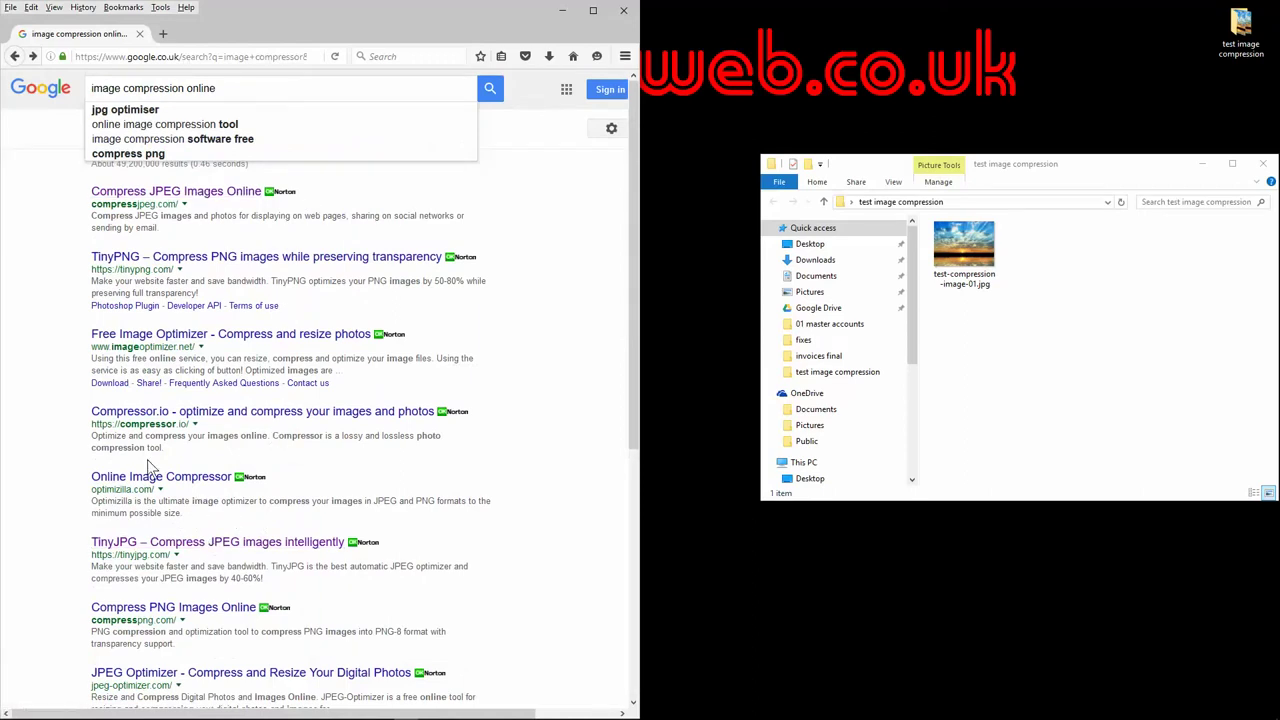
{"action": "scroll", "coordinate": [150, 470], "scroll_direction": "down", "scroll_amount": 8}
{"action": "scroll", "coordinate": [150, 470], "scroll_direction": "up", "scroll_amount": 8}
{"action": "left_click_drag", "start_coordinate": [92, 205], "coordinate": [208, 199]}
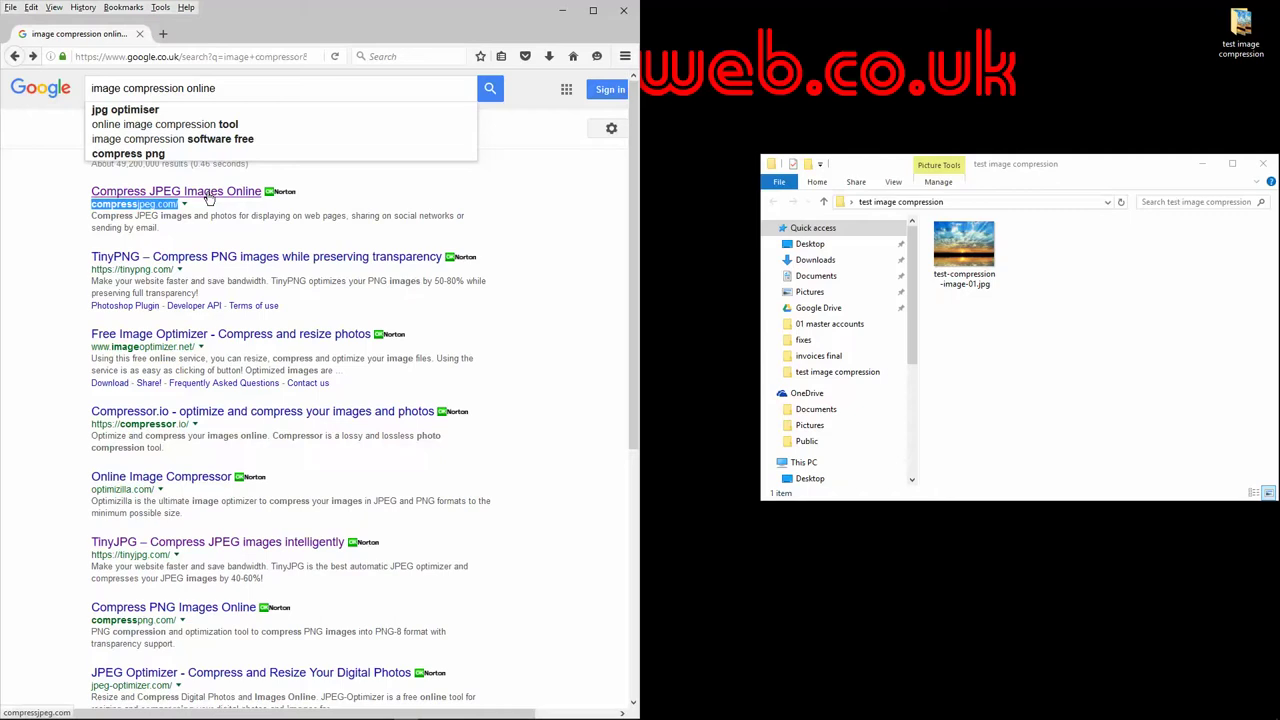
- Go to compressjpeg.com and upload test-compression-image-01.jpg, compressing it by 79%
{"action": "left_click", "coordinate": [208, 199]}
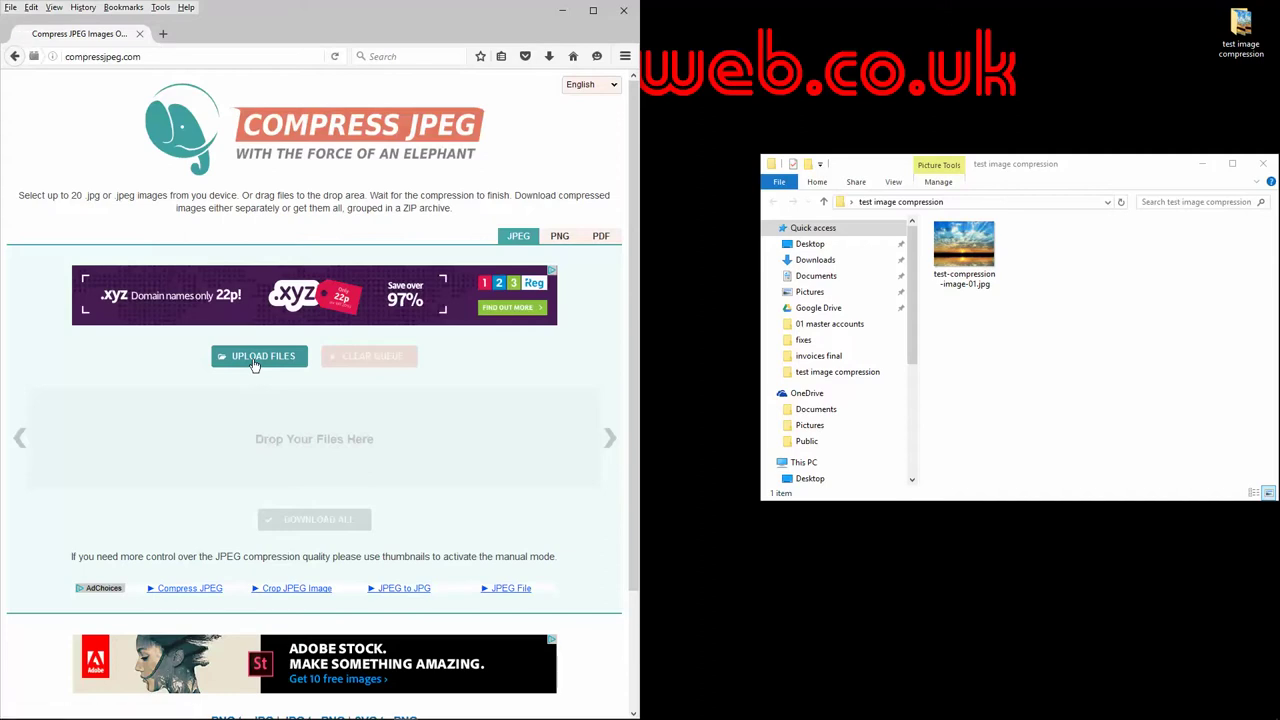
{"action": "left_click", "coordinate": [255, 365]}
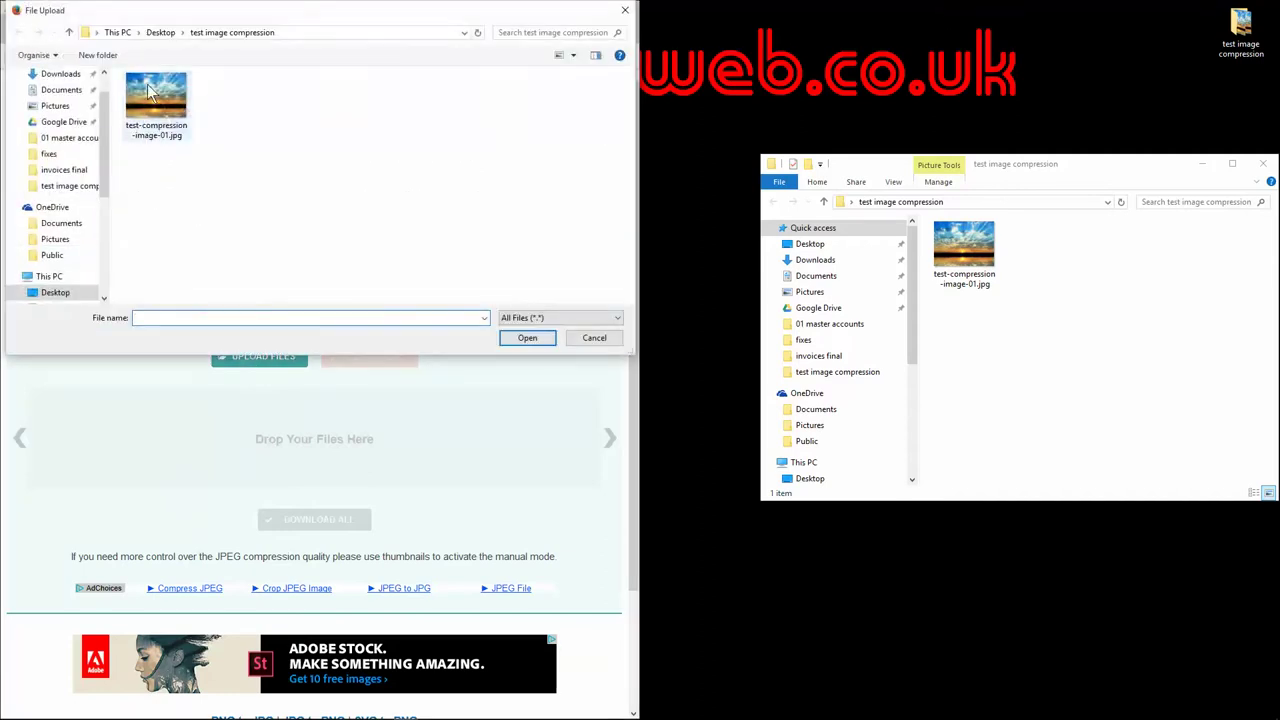
{"action": "left_click", "coordinate": [160, 112]}
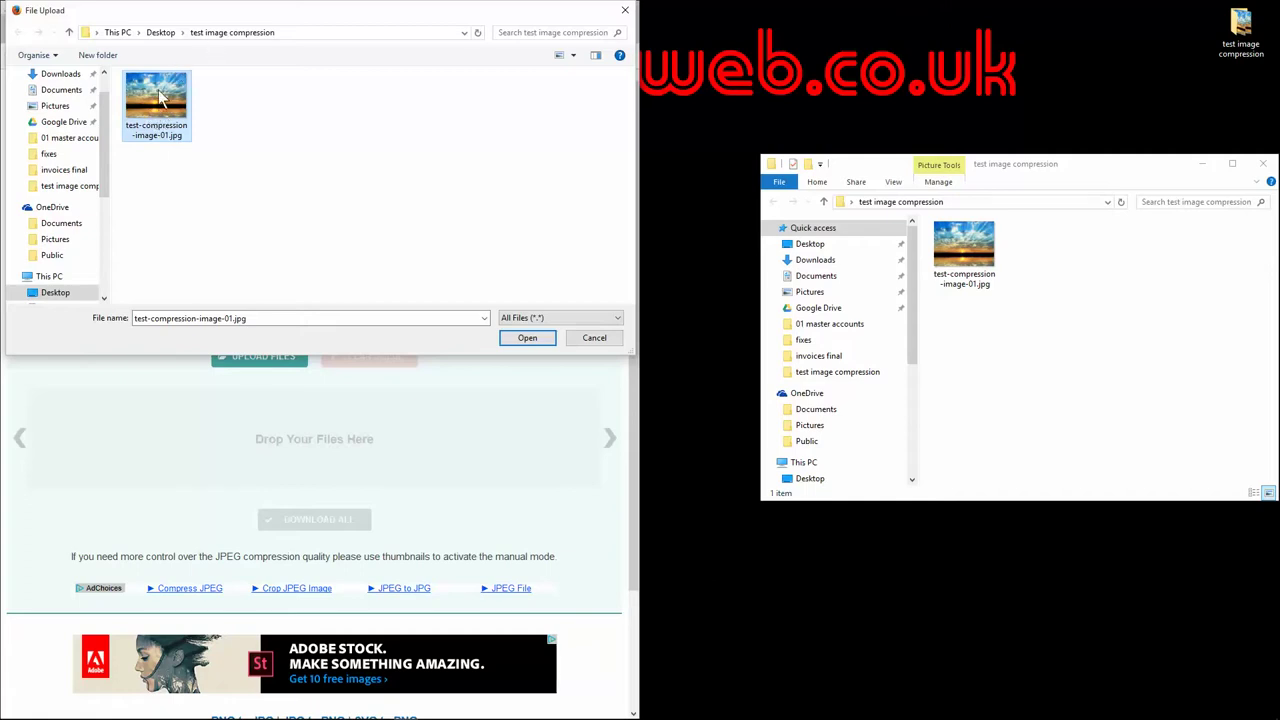
{"action": "left_click", "coordinate": [526, 339]}
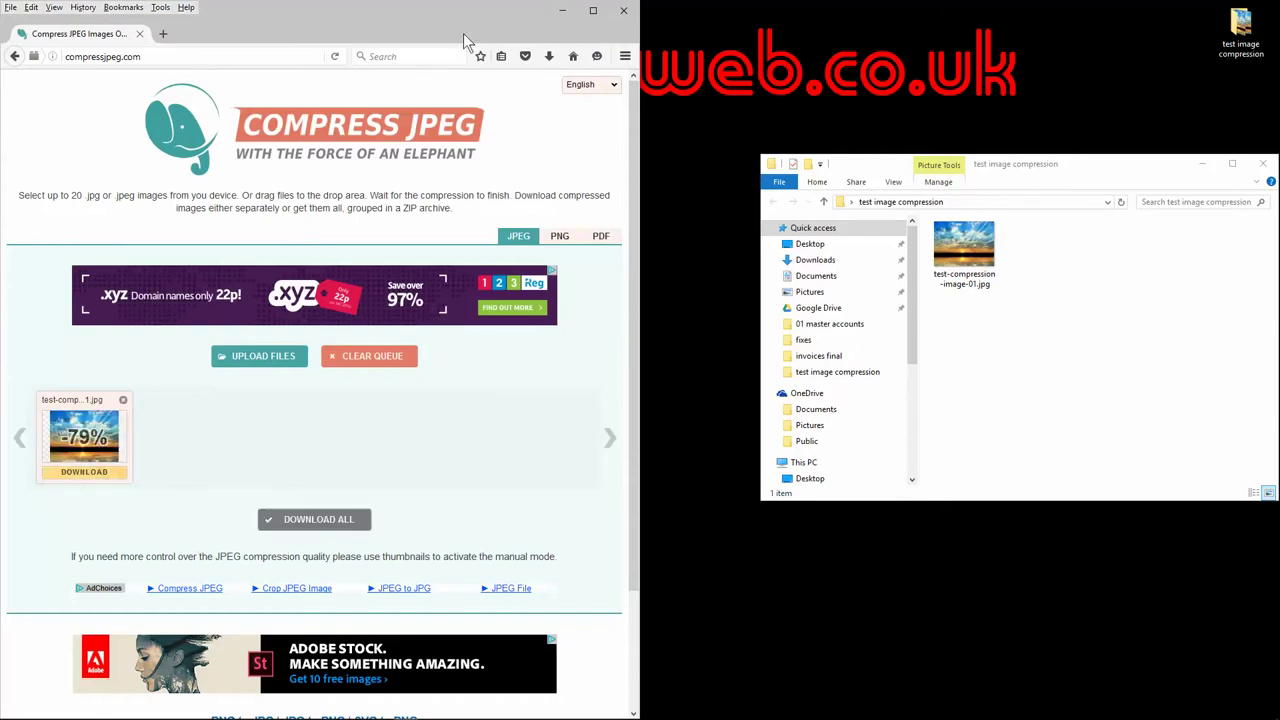
- Maximize Firefox and open the uploaded image's compression settings panel
{"action": "left_click", "coordinate": [593, 10]}
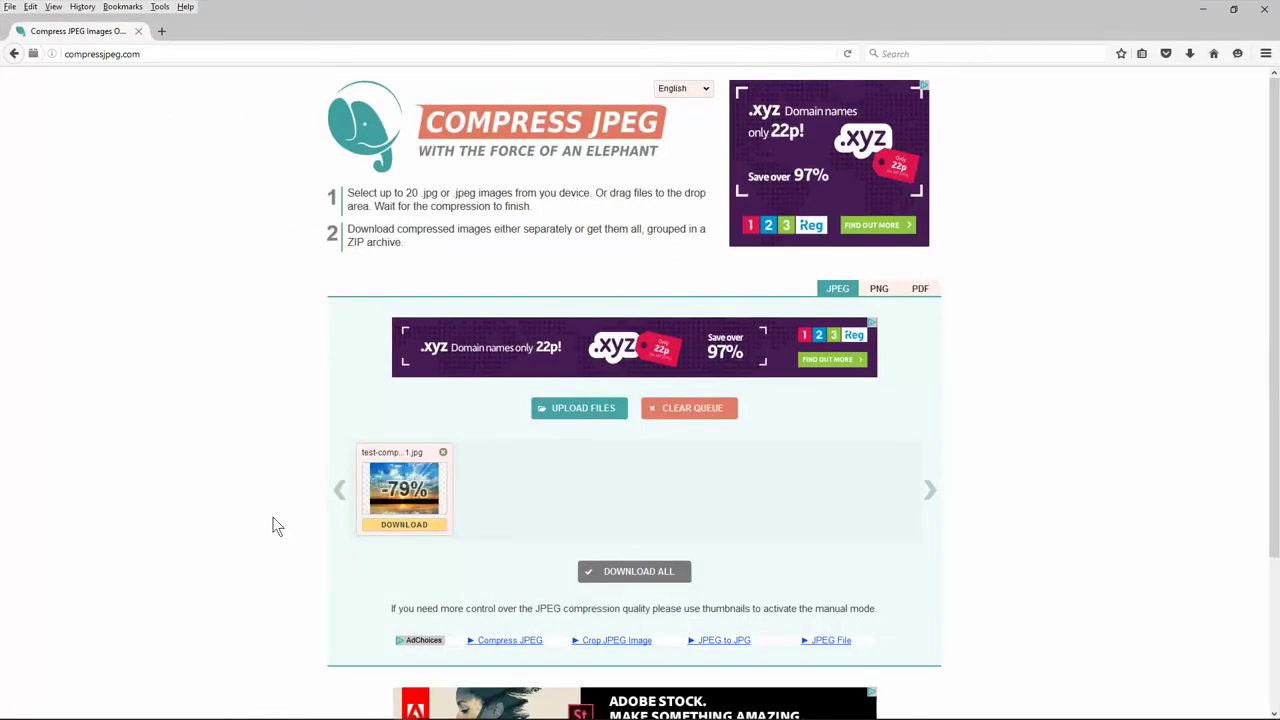
{"action": "scroll", "coordinate": [220, 486], "scroll_direction": "down", "scroll_amount": 2}
{"action": "mouse_move", "coordinate": [400, 420]}
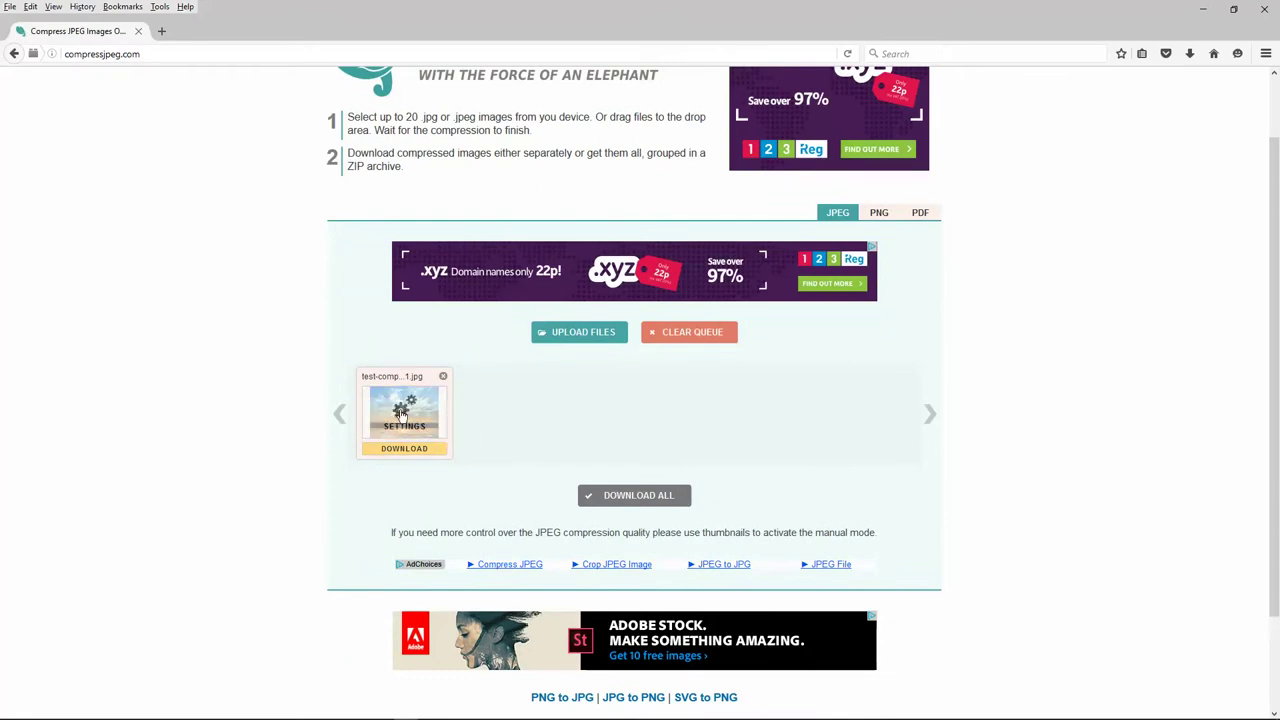
{"action": "left_click", "coordinate": [403, 405]}
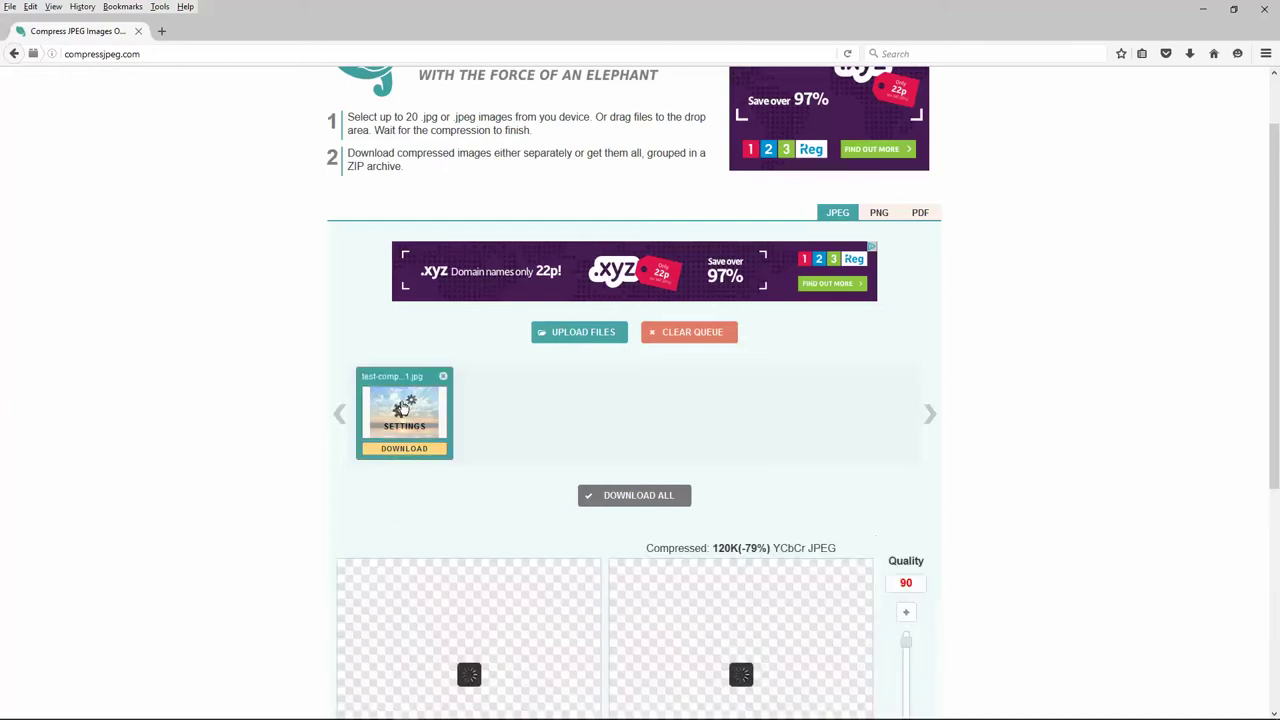
- Highlight the 572K original size and the 120K compressed size with its reduction
{"action": "scroll", "coordinate": [873, 426], "scroll_direction": "down", "scroll_amount": 2}
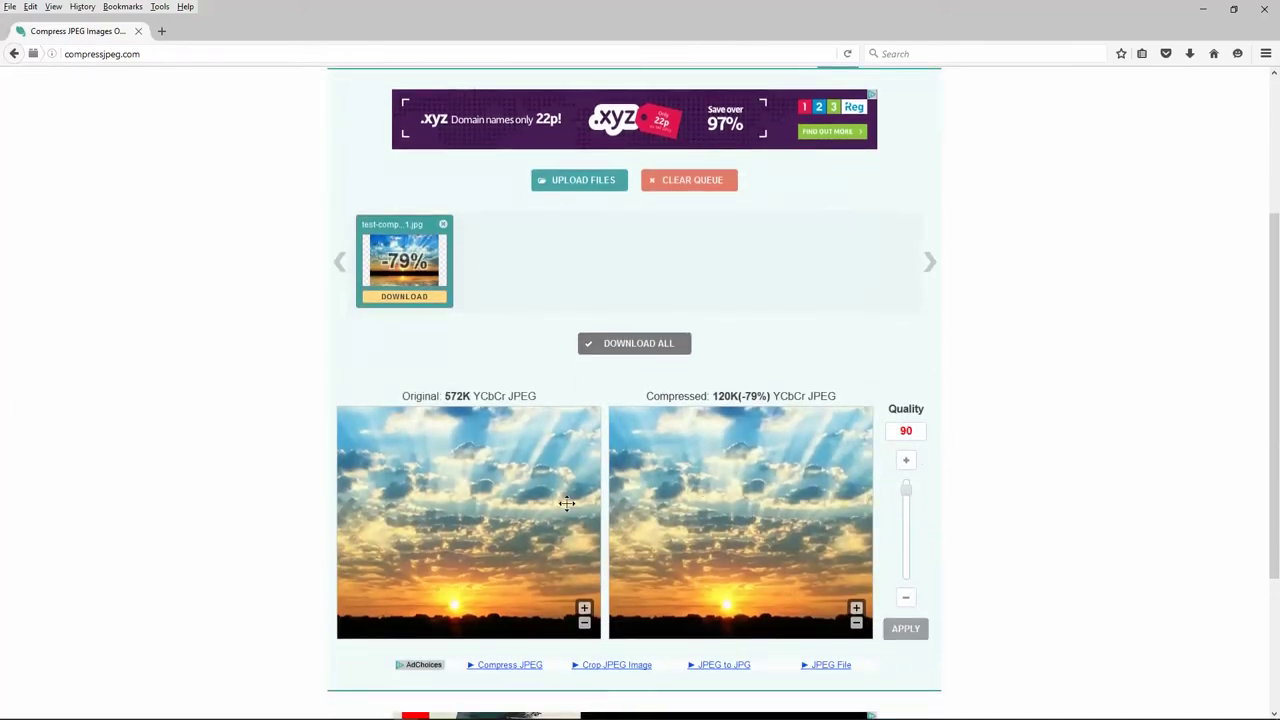
{"action": "left_click_drag", "start_coordinate": [410, 396], "coordinate": [535, 452]}
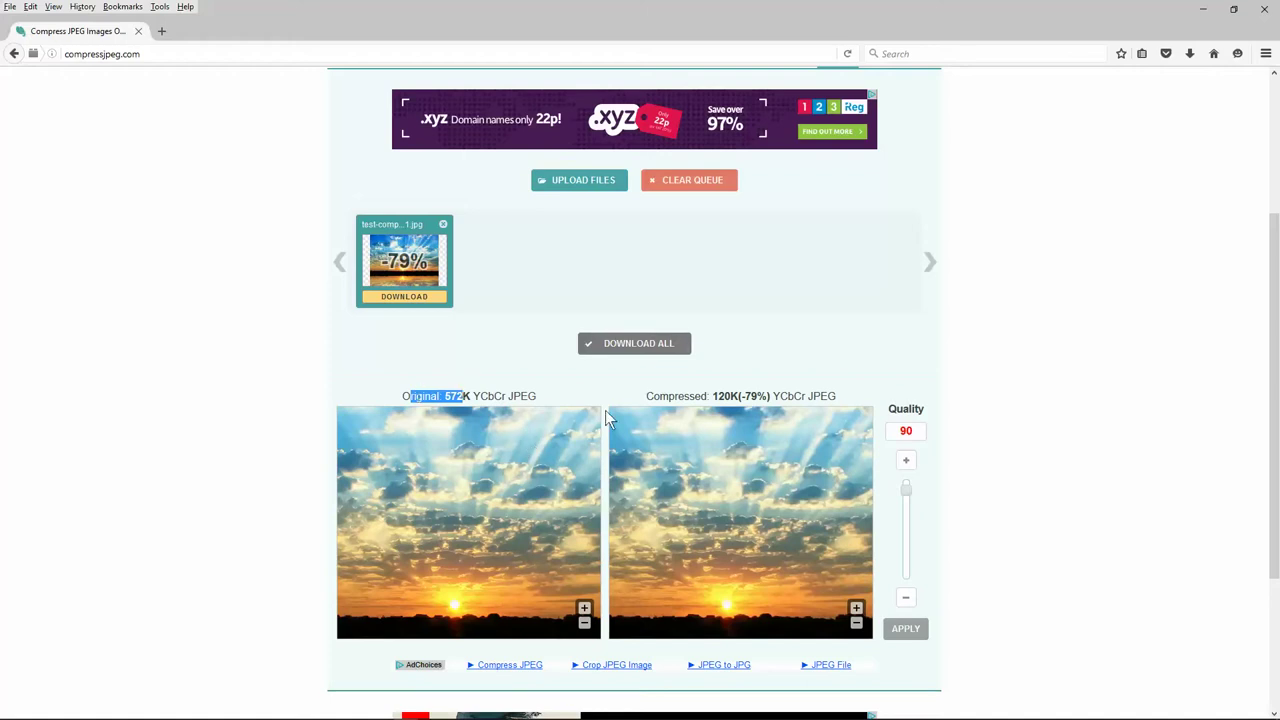
{"action": "left_click_drag", "start_coordinate": [659, 396], "coordinate": [760, 428]}
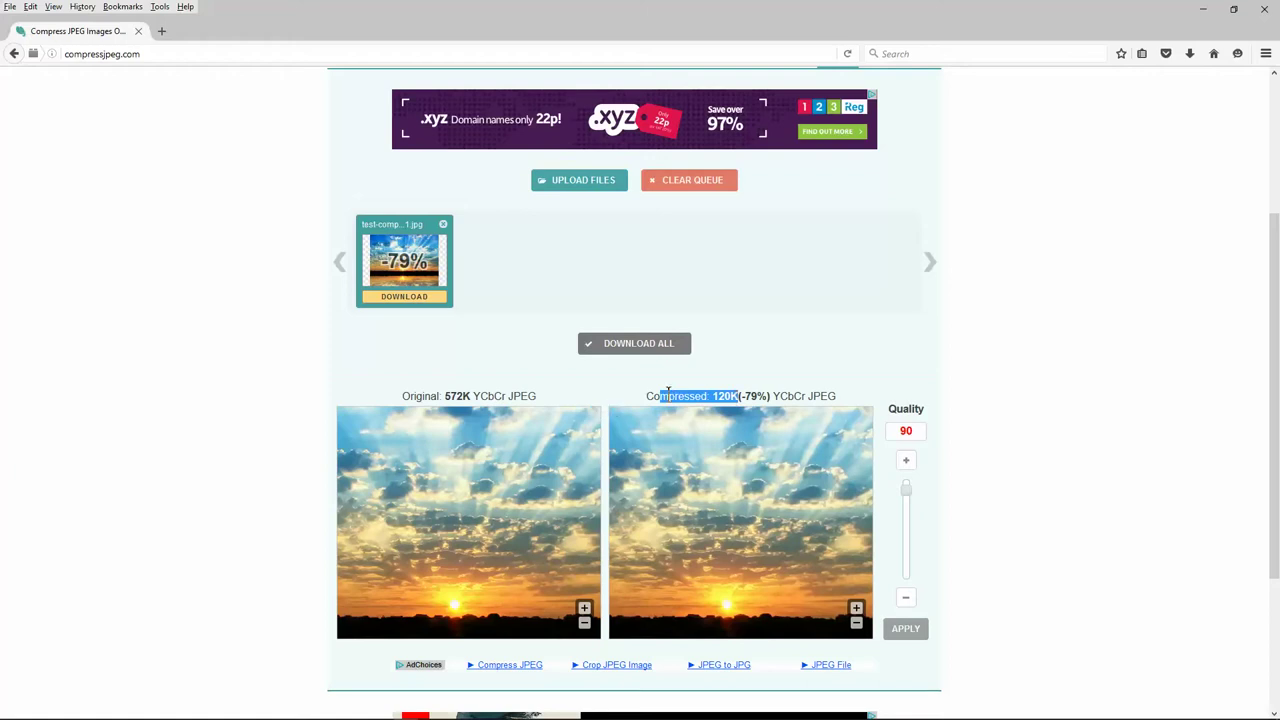
{"action": "left_click_drag", "start_coordinate": [648, 396], "coordinate": [745, 398]}
- Zoom into both image previews and pan across the sky to compare detail
{"action": "left_click", "coordinate": [856, 608]}
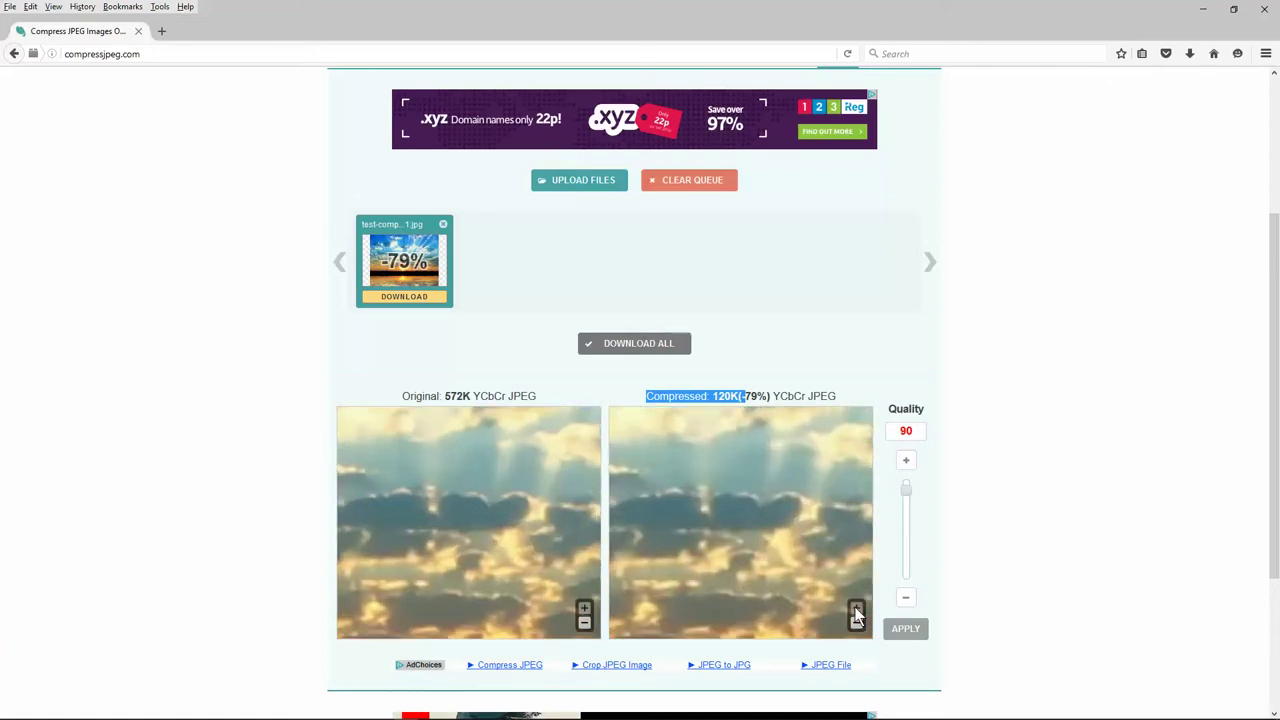
{"action": "left_click_drag", "start_coordinate": [709, 457], "coordinate": [791, 546]}
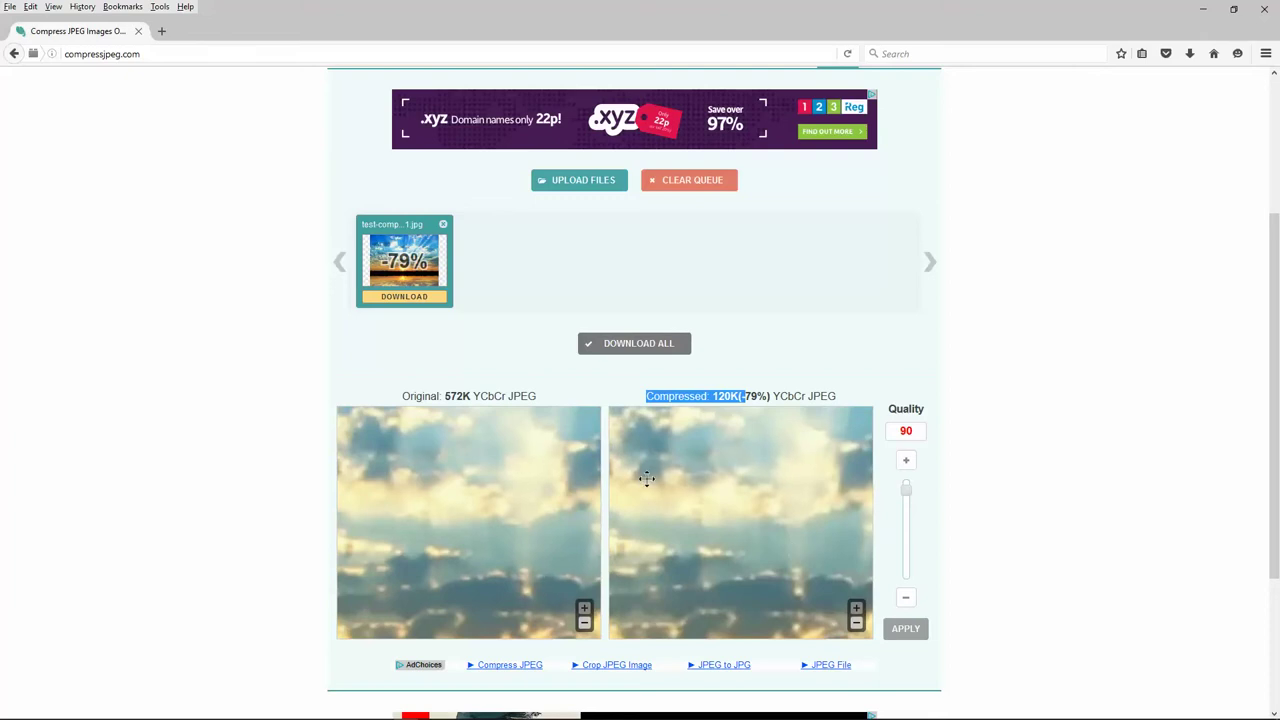
{"action": "left_click_drag", "start_coordinate": [674, 486], "coordinate": [440, 506]}
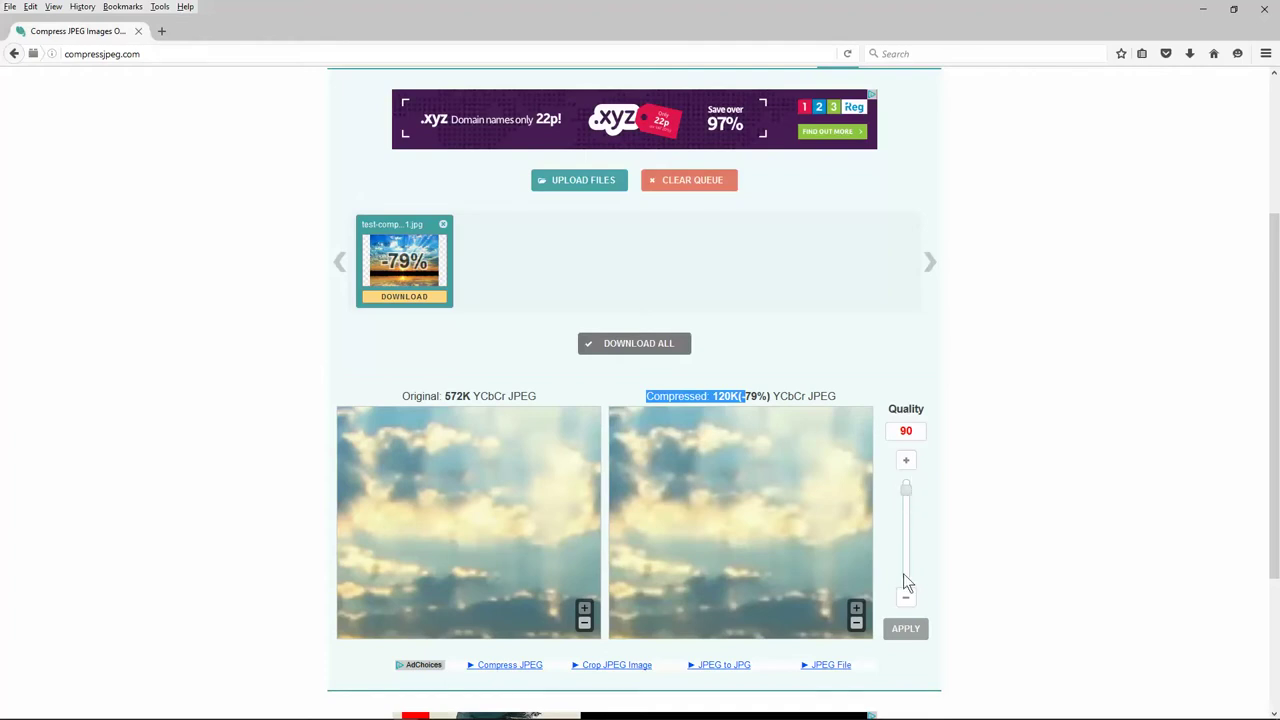
{"action": "left_click", "coordinate": [909, 494]}
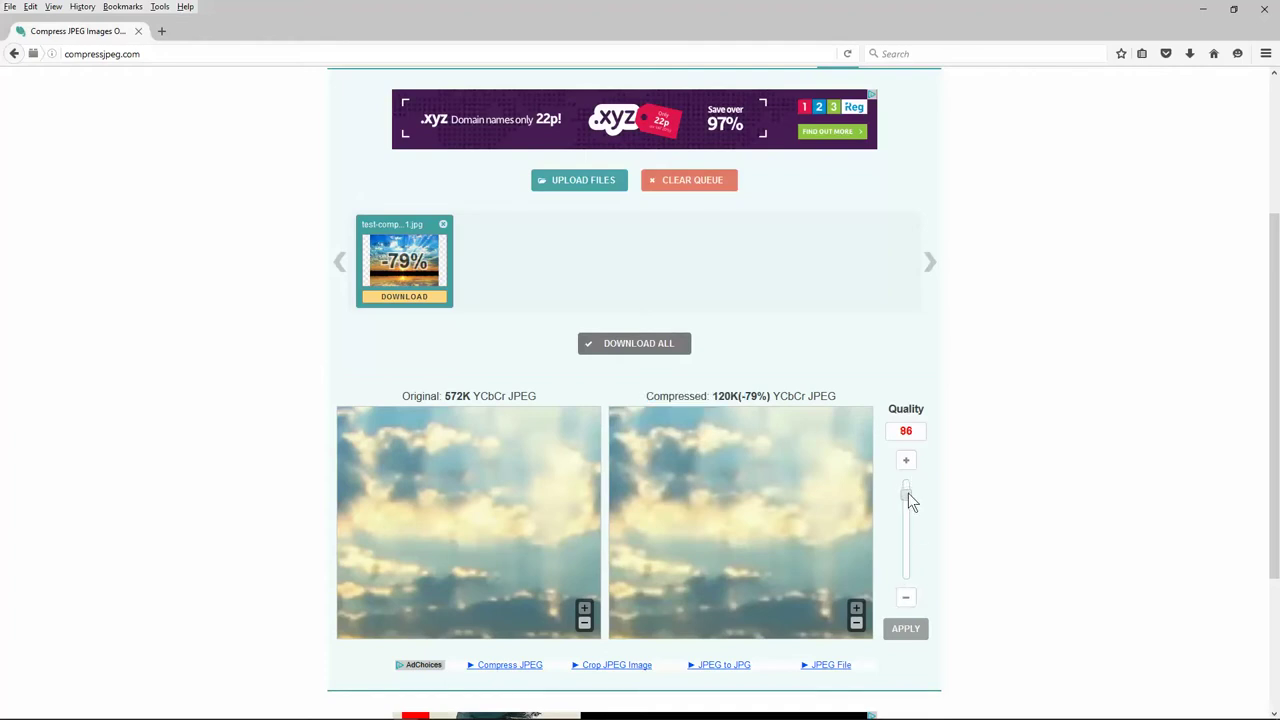
- Lower quality to 80 and zoom the previews back out to show the whole sunset
{"action": "left_click_drag", "start_coordinate": [909, 496], "coordinate": [912, 509]}
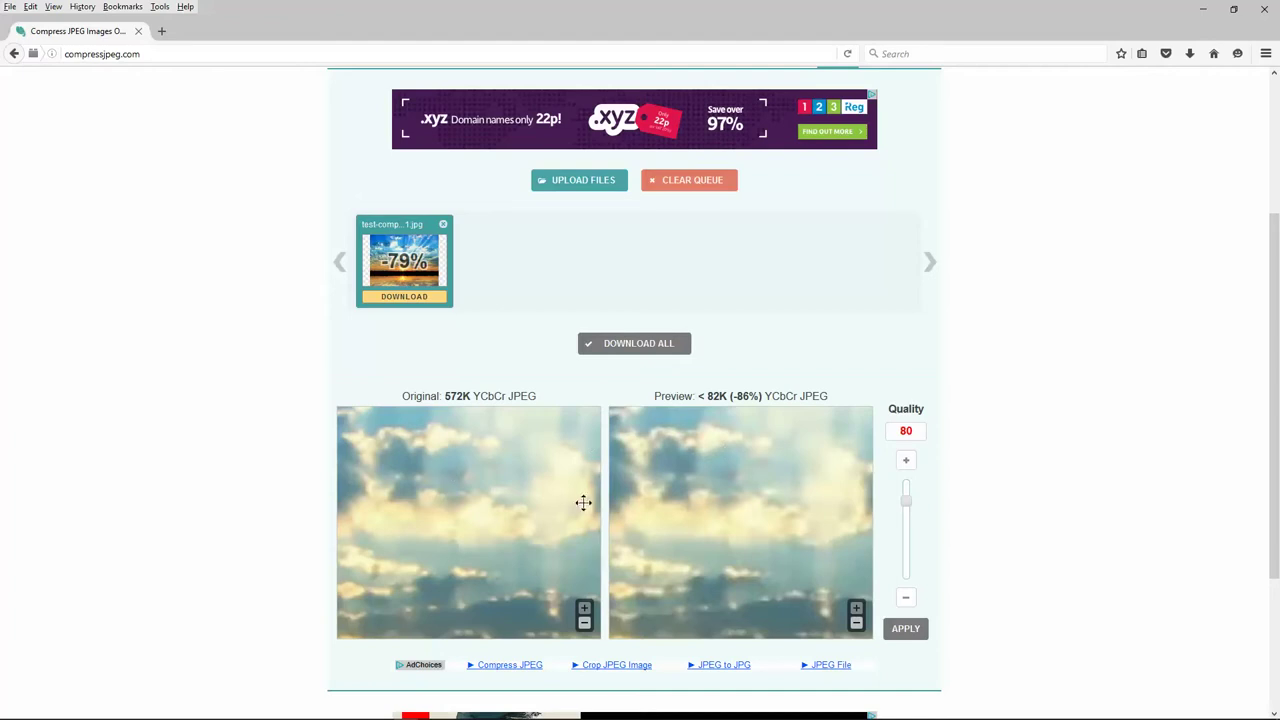
{"action": "left_click", "coordinate": [856, 623]}
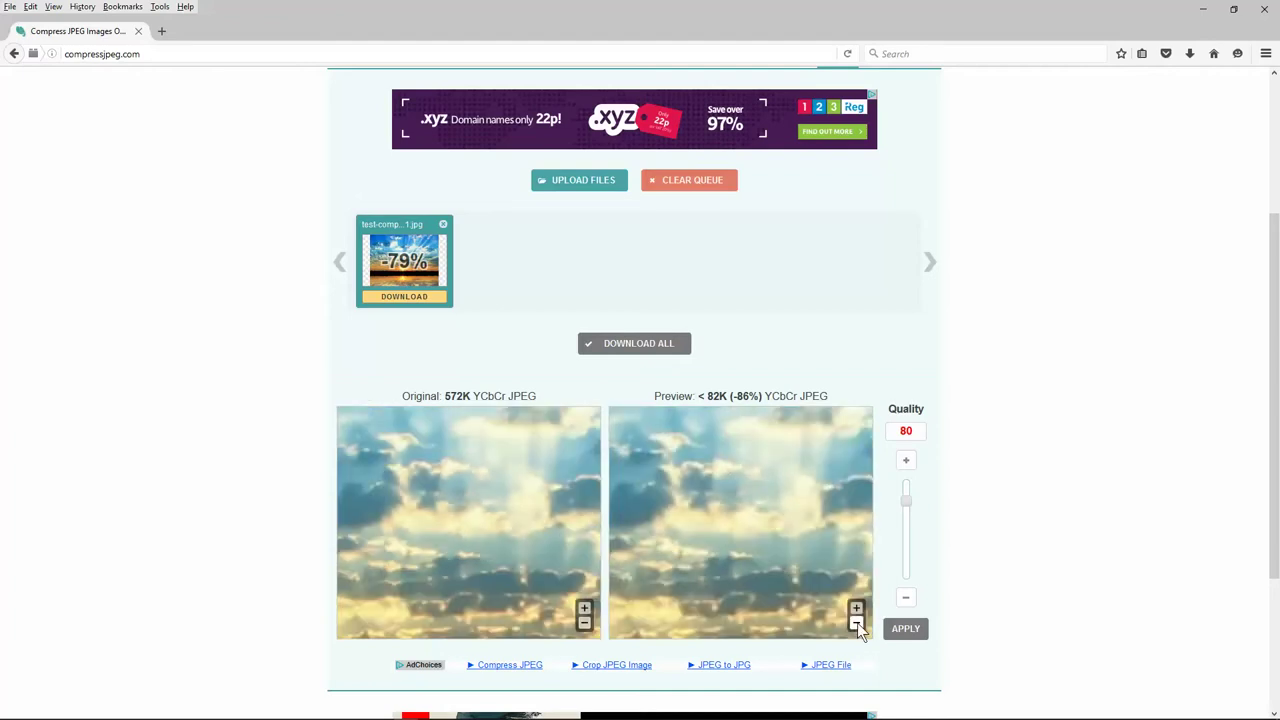
{"action": "left_click", "coordinate": [856, 623]}
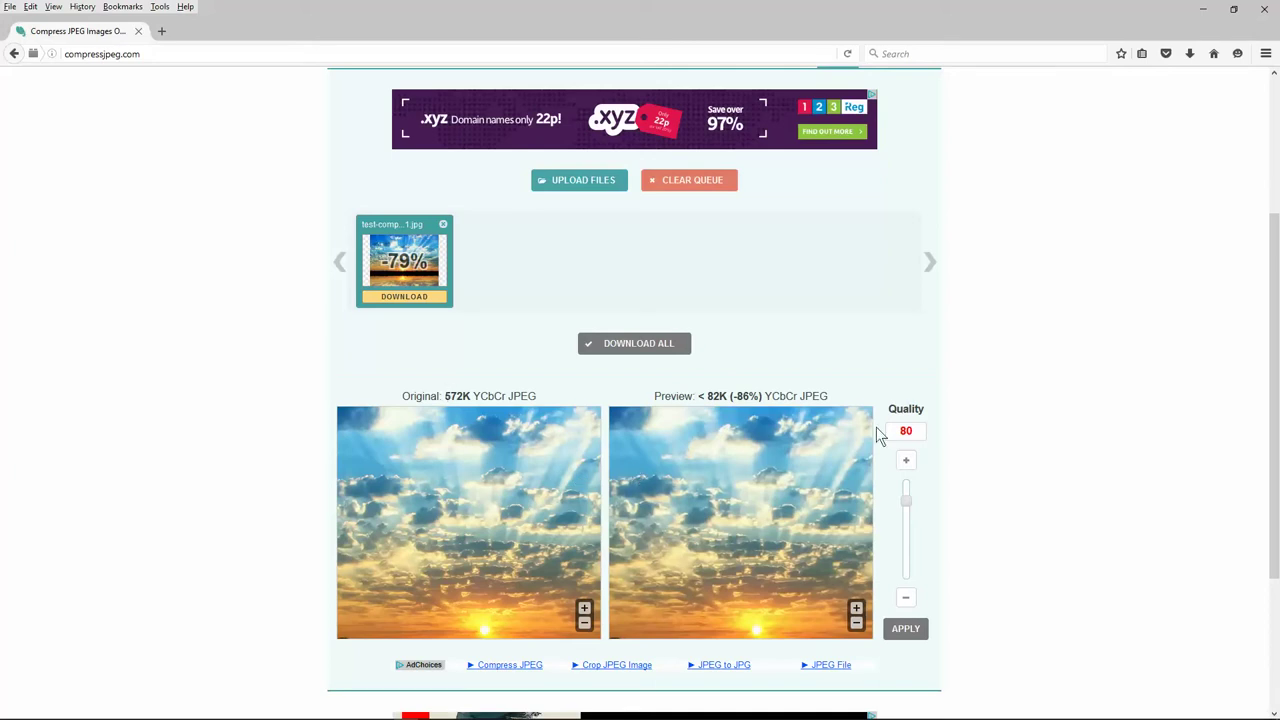
{"action": "double_click", "coordinate": [922, 431]}
- Apply quality 80 and point out the -86% saving, 572K original and 80K result
{"action": "left_click", "coordinate": [906, 629]}
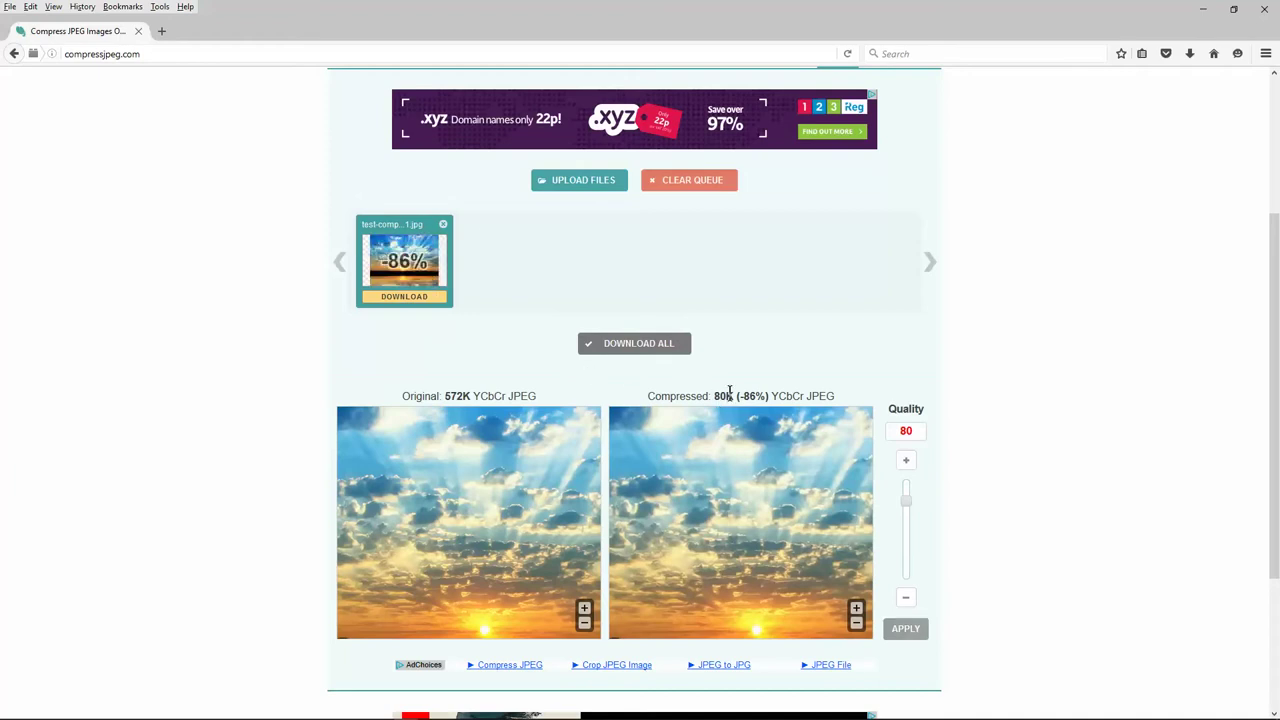
{"action": "mouse_move", "coordinate": [740, 392]}
{"action": "left_mouse_down"}
{"action": "mouse_move", "coordinate": [764, 391]}
{"action": "mouse_move", "coordinate": [732, 394]}
{"action": "left_mouse_up"}
{"action": "left_click_drag", "start_coordinate": [443, 392], "coordinate": [473, 392]}
{"action": "left_click_drag", "start_coordinate": [714, 396], "coordinate": [735, 397]}
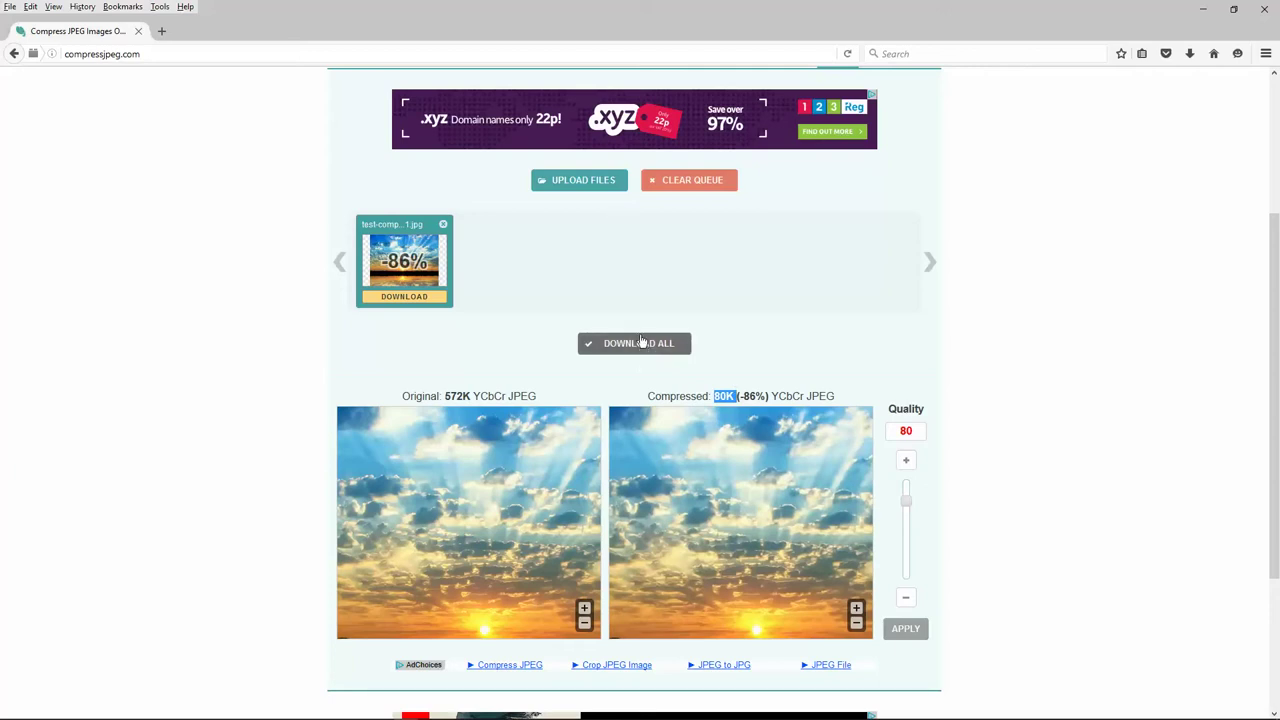
- Save the result as compressjpeg.zip and drag it into the test image compression folder
{"action": "left_click", "coordinate": [642, 344]}
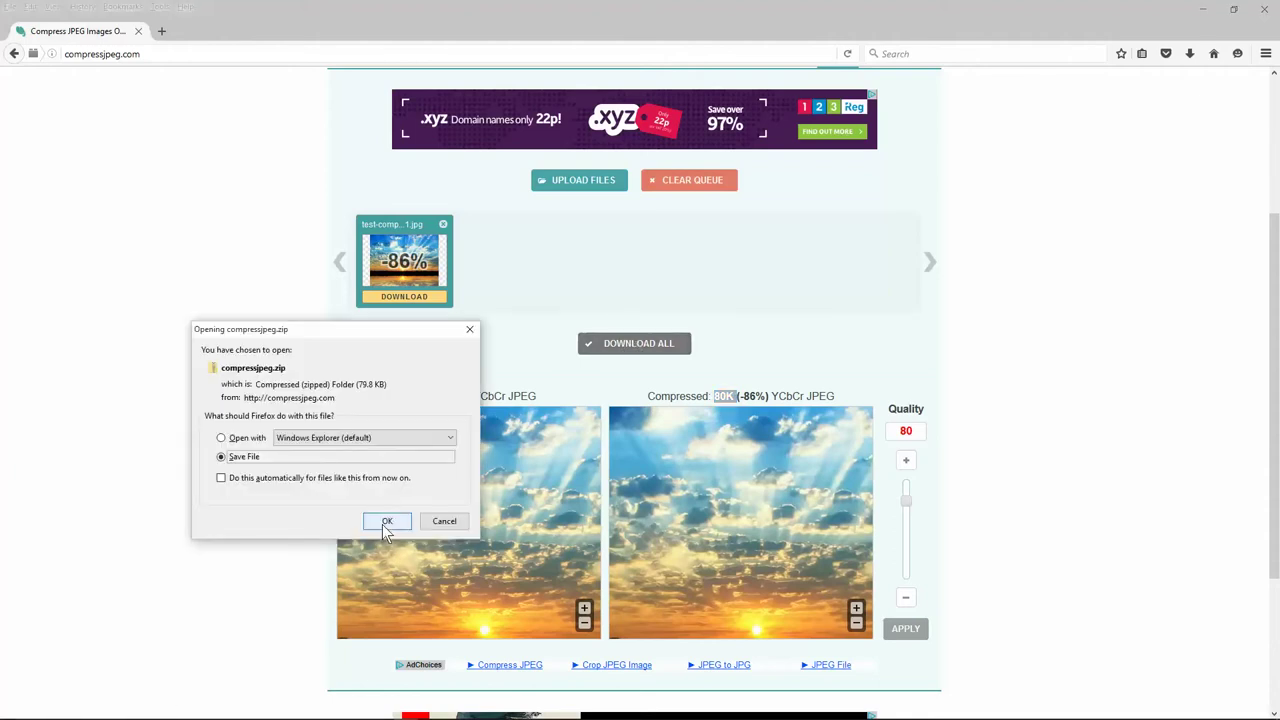
{"action": "left_click", "coordinate": [386, 522]}
{"action": "left_click_drag", "start_coordinate": [505, 8], "coordinate": [393, 19]}
{"action": "left_click", "coordinate": [662, 67]}
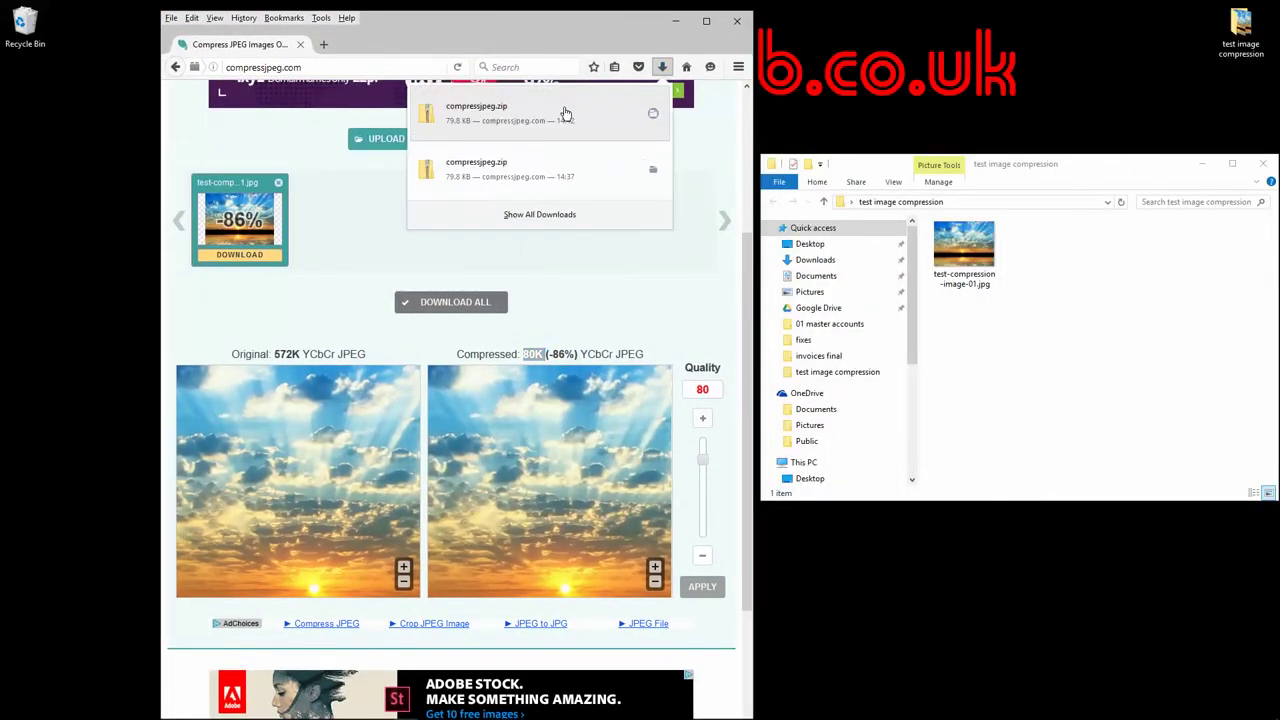
{"action": "left_click_drag", "start_coordinate": [565, 114], "coordinate": [1096, 289]}
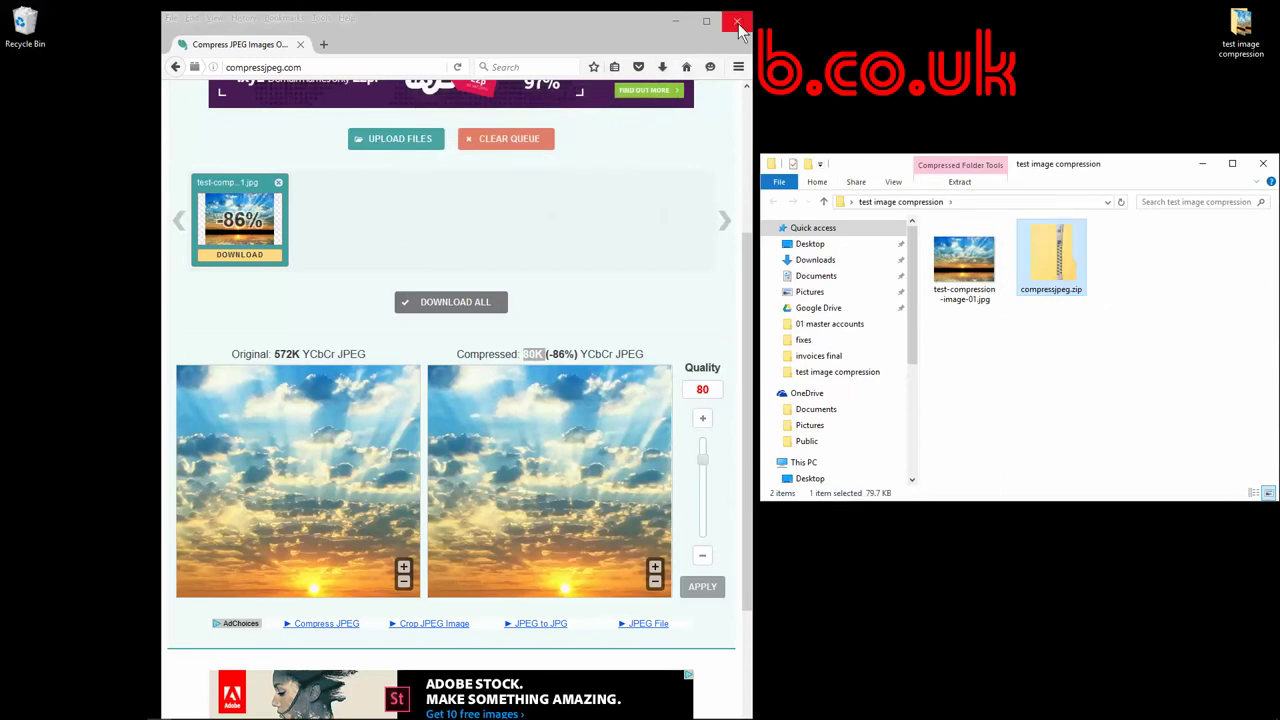
- Close Firefox, centre the folder window, and extract compressjpeg.zip with 7-Zip Extract Here
{"action": "left_click", "coordinate": [738, 22]}
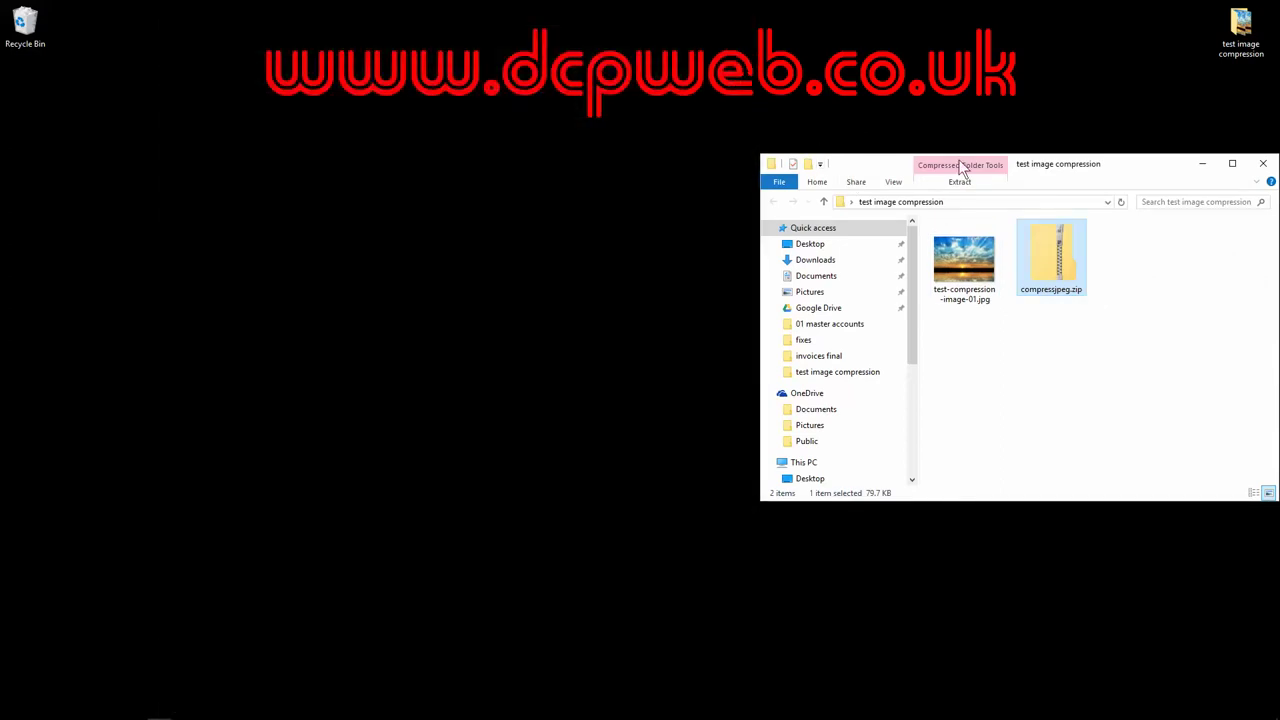
{"action": "left_click_drag", "start_coordinate": [1057, 166], "coordinate": [613, 79]}
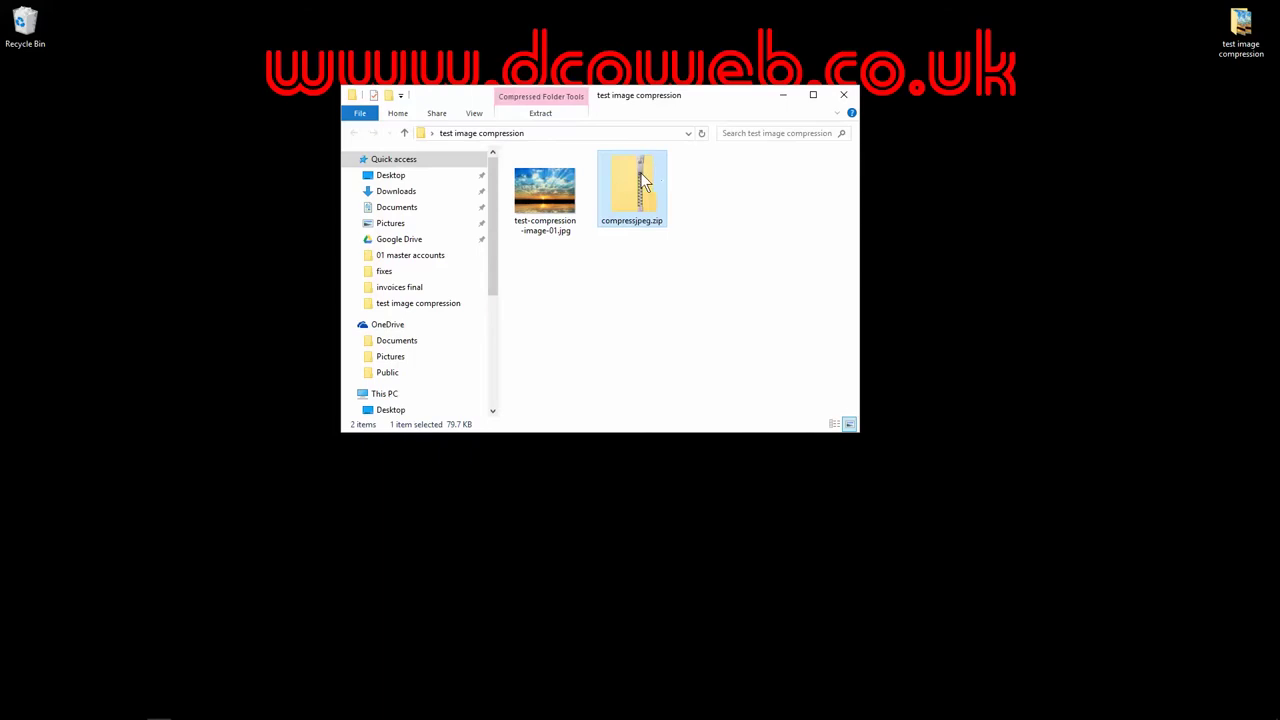
{"action": "right_click", "coordinate": [640, 172]}
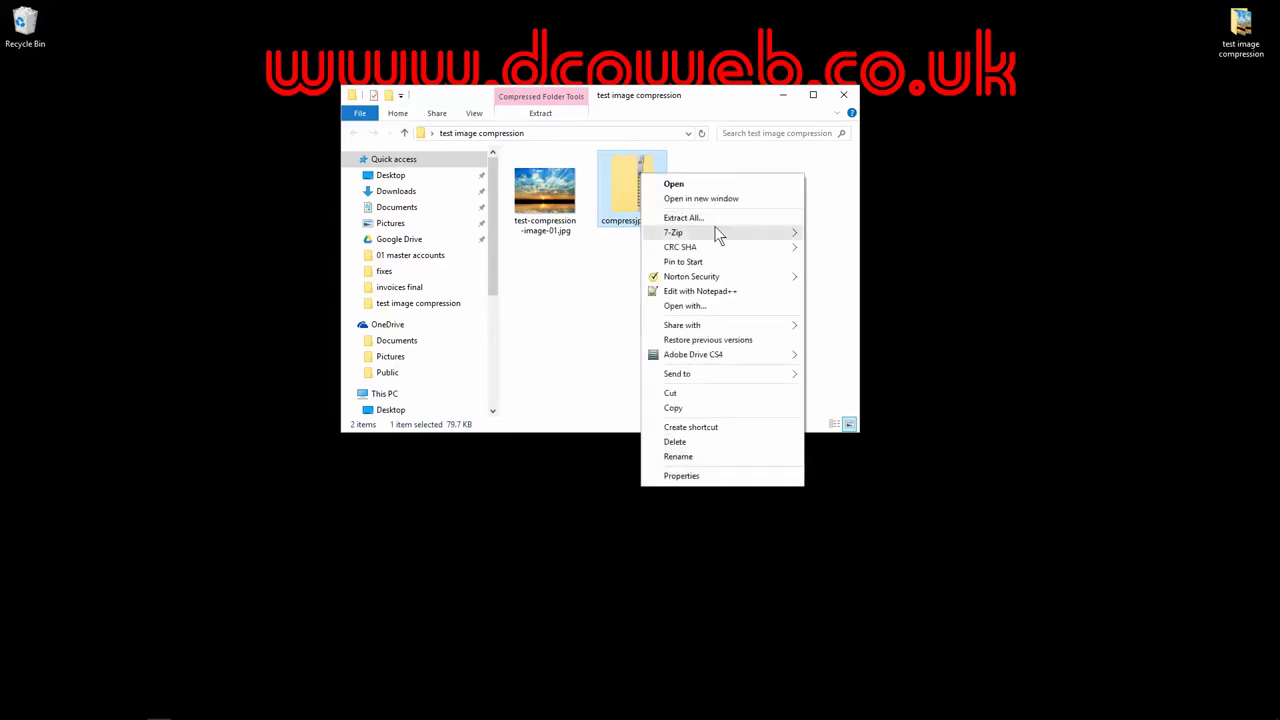
{"action": "left_click", "coordinate": [629, 196]}
{"action": "right_click", "coordinate": [631, 174]}
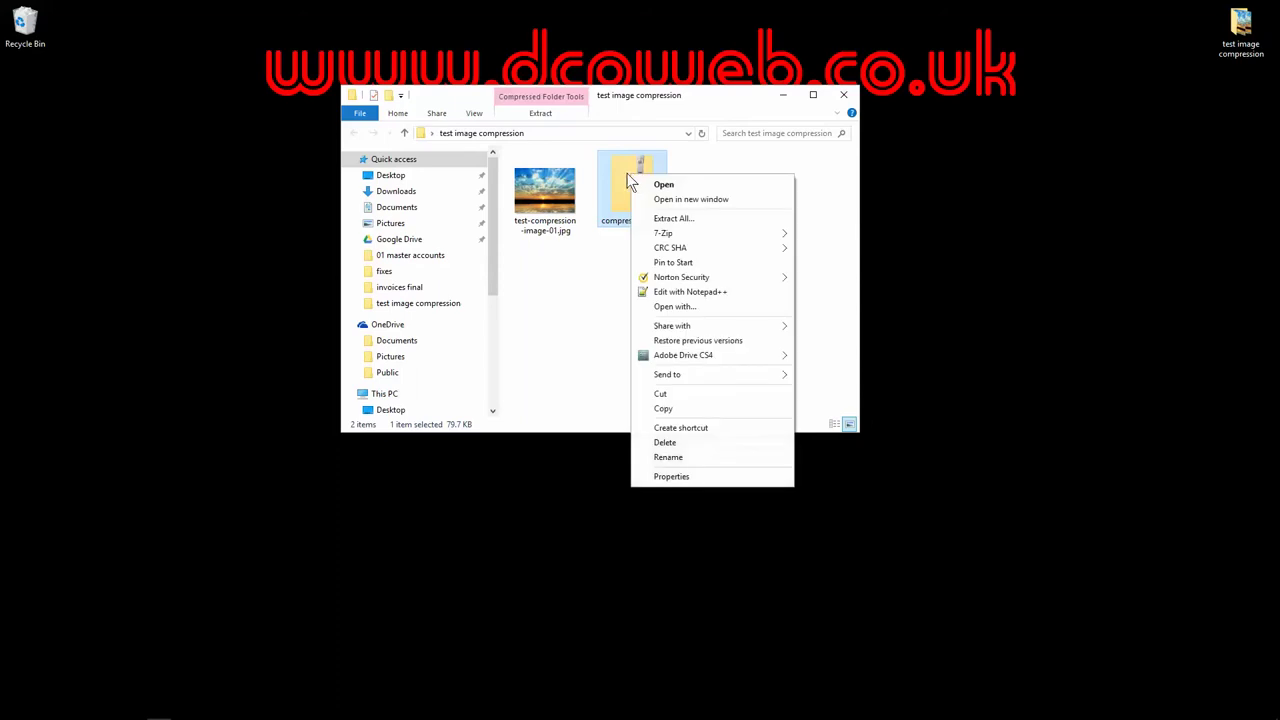
{"action": "mouse_move", "coordinate": [686, 237]}
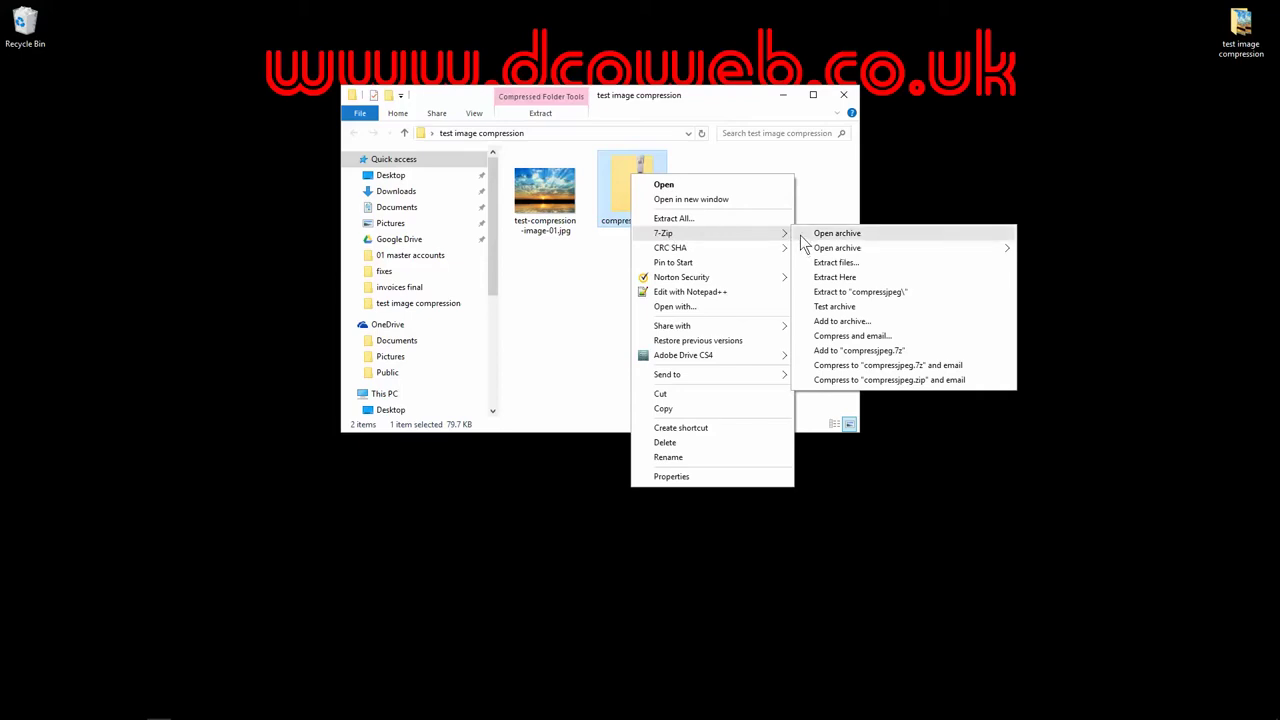
{"action": "left_click", "coordinate": [833, 277]}
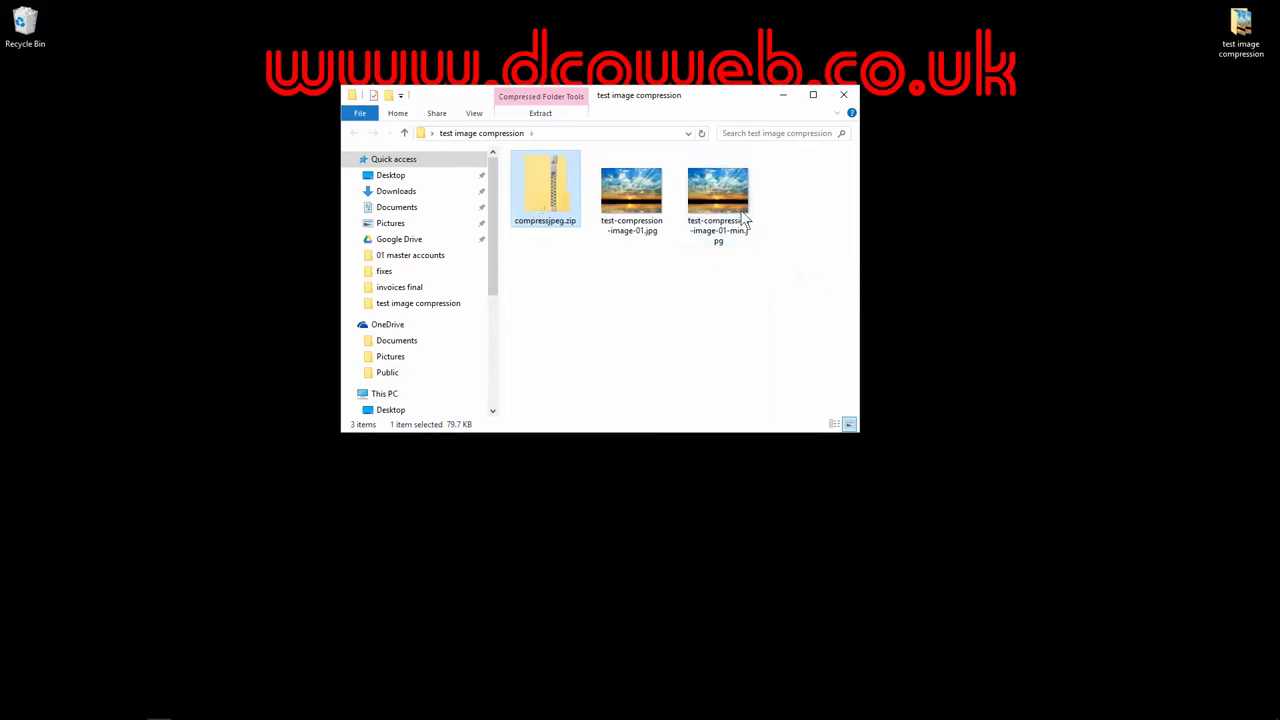
- Drag compressjpeg.zip to the navigation pane and check the remaining images' sizes
{"action": "left_click_drag", "start_coordinate": [549, 199], "coordinate": [24, 26]}
{"action": "left_click", "coordinate": [612, 240]}
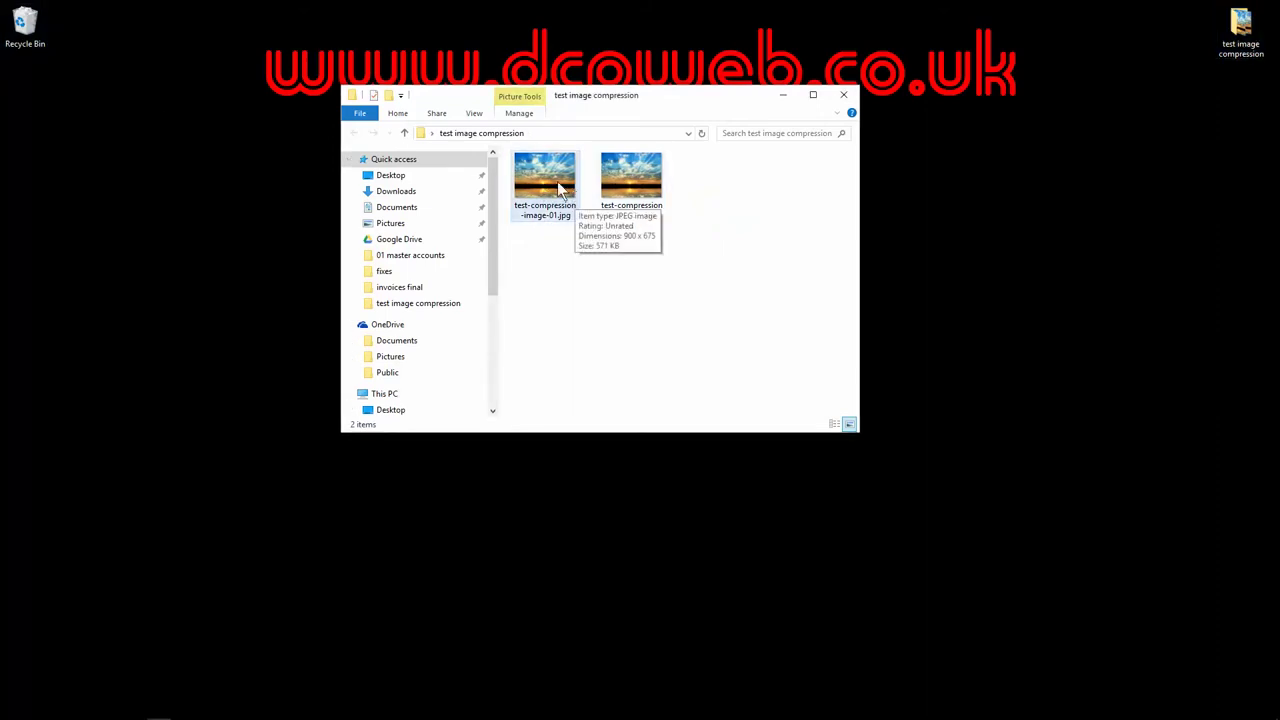
{"action": "mouse_move", "coordinate": [641, 178]}
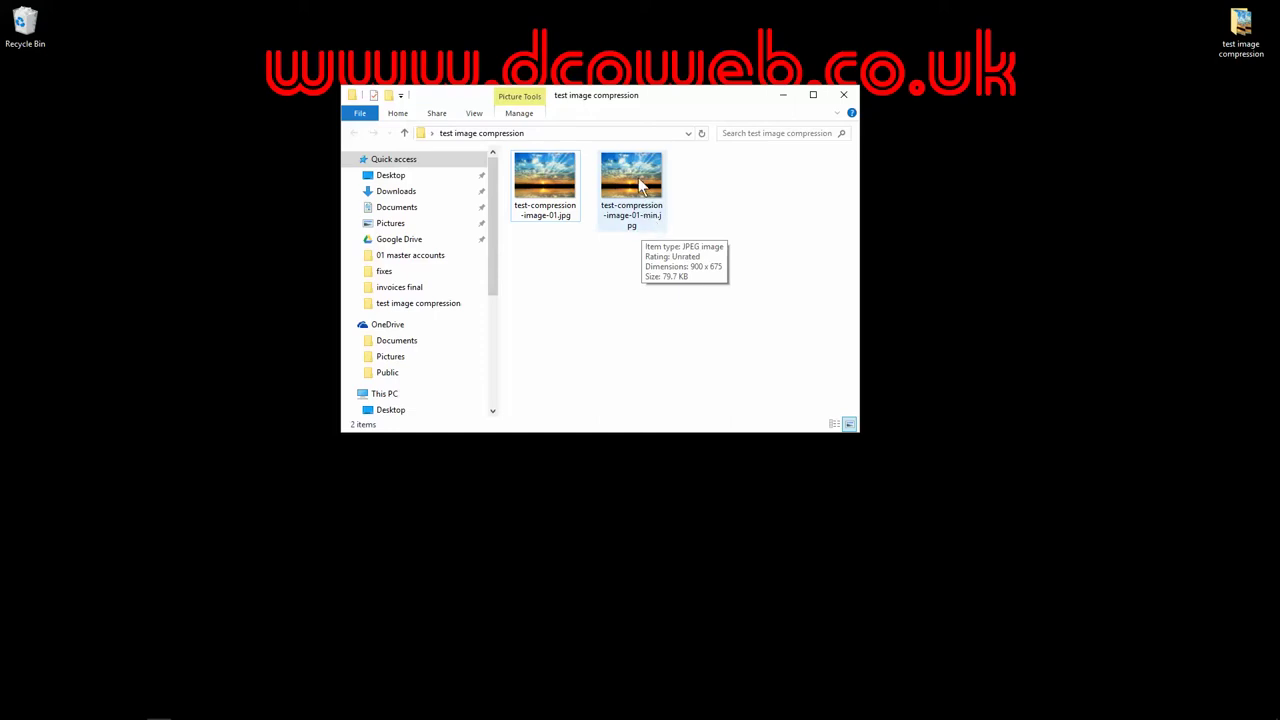
- Snap the original test-compression-image-01.jpg left and its -min copy right in Photo Viewer
{"action": "double_click", "coordinate": [560, 180]}
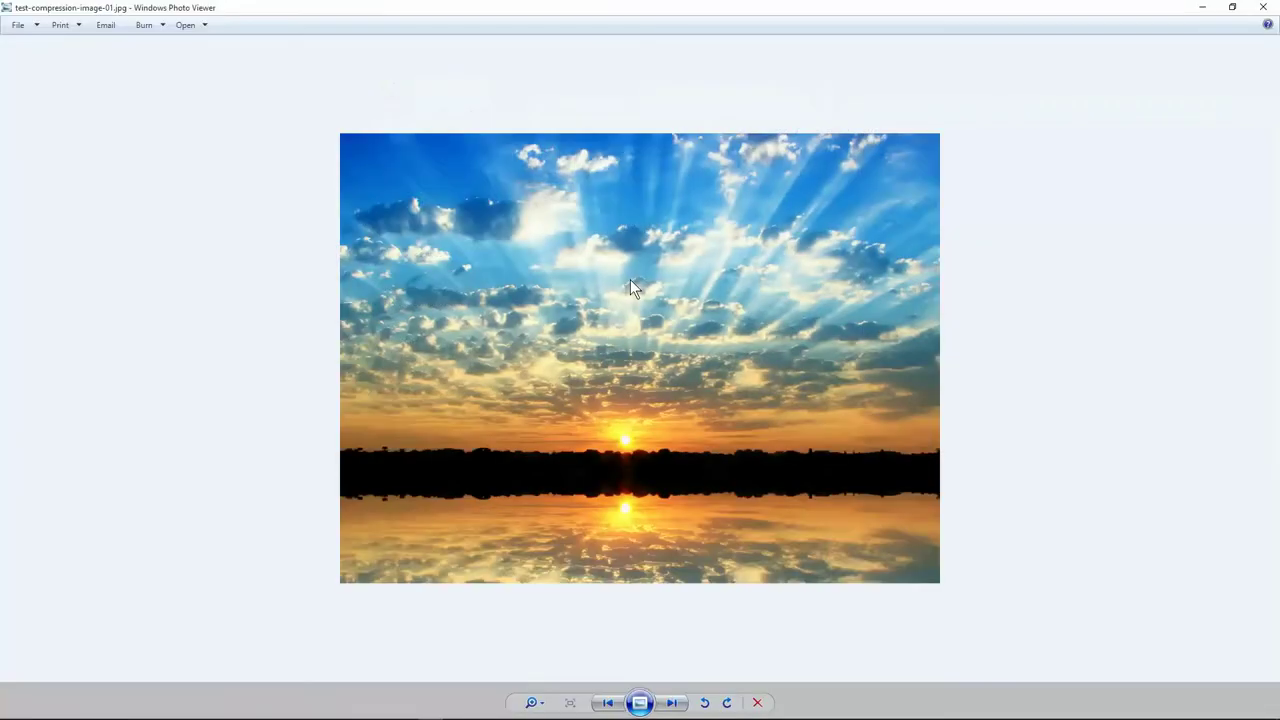
{"action": "key", "text": "super+Left"}
{"action": "left_click", "coordinate": [937, 389]}
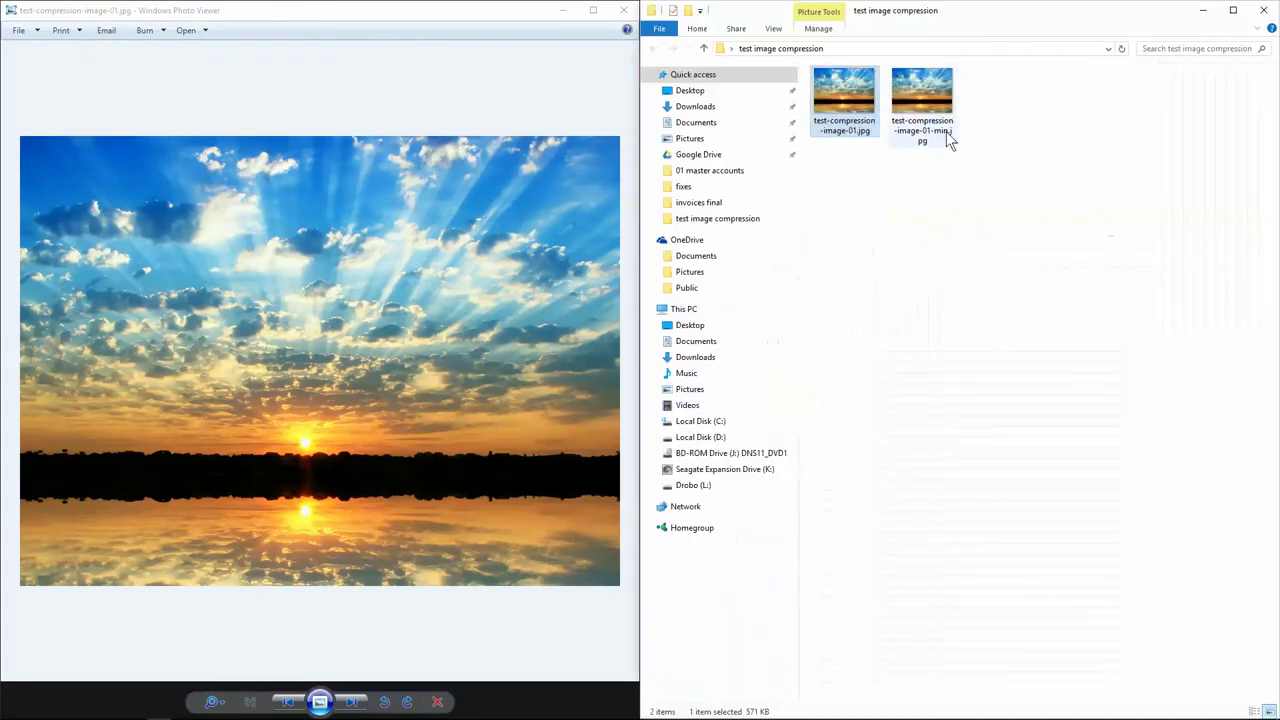
{"action": "double_click", "coordinate": [946, 131]}
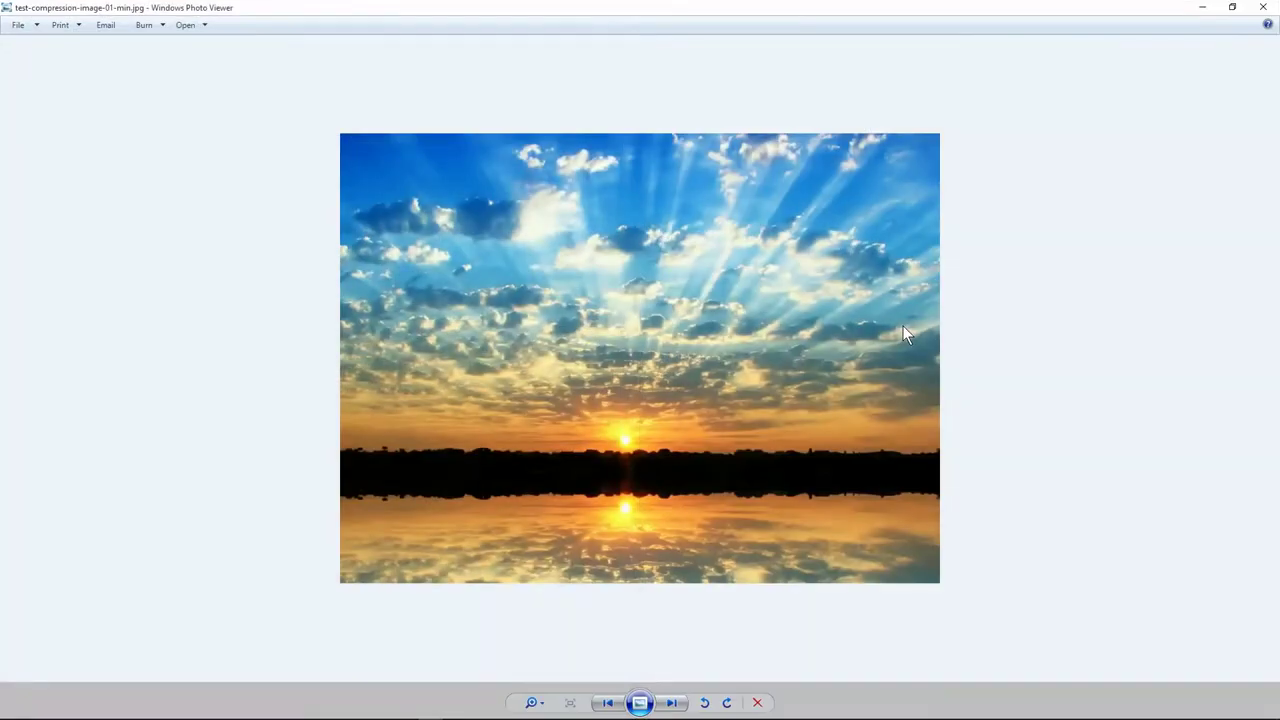
{"action": "key", "text": "super+Right"}
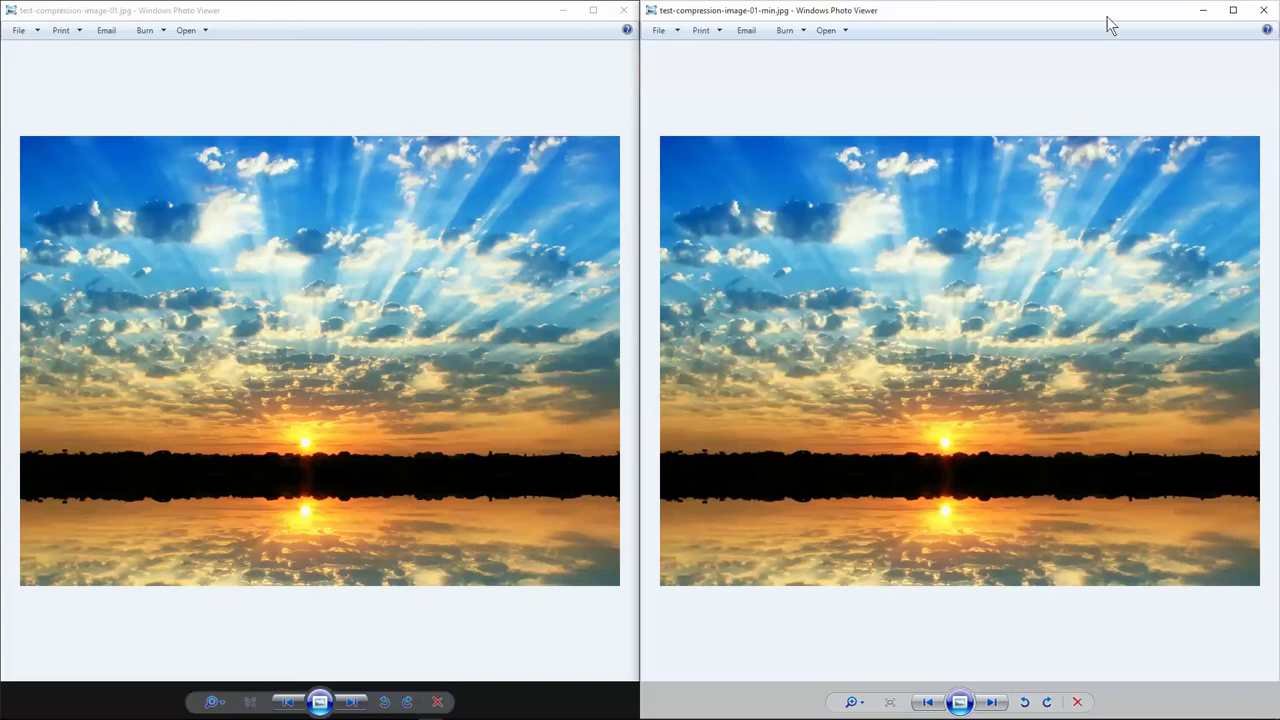
{"action": "left_click_drag", "start_coordinate": [1108, 25], "coordinate": [498, 30]}
{"action": "left_click", "coordinate": [918, 103]}
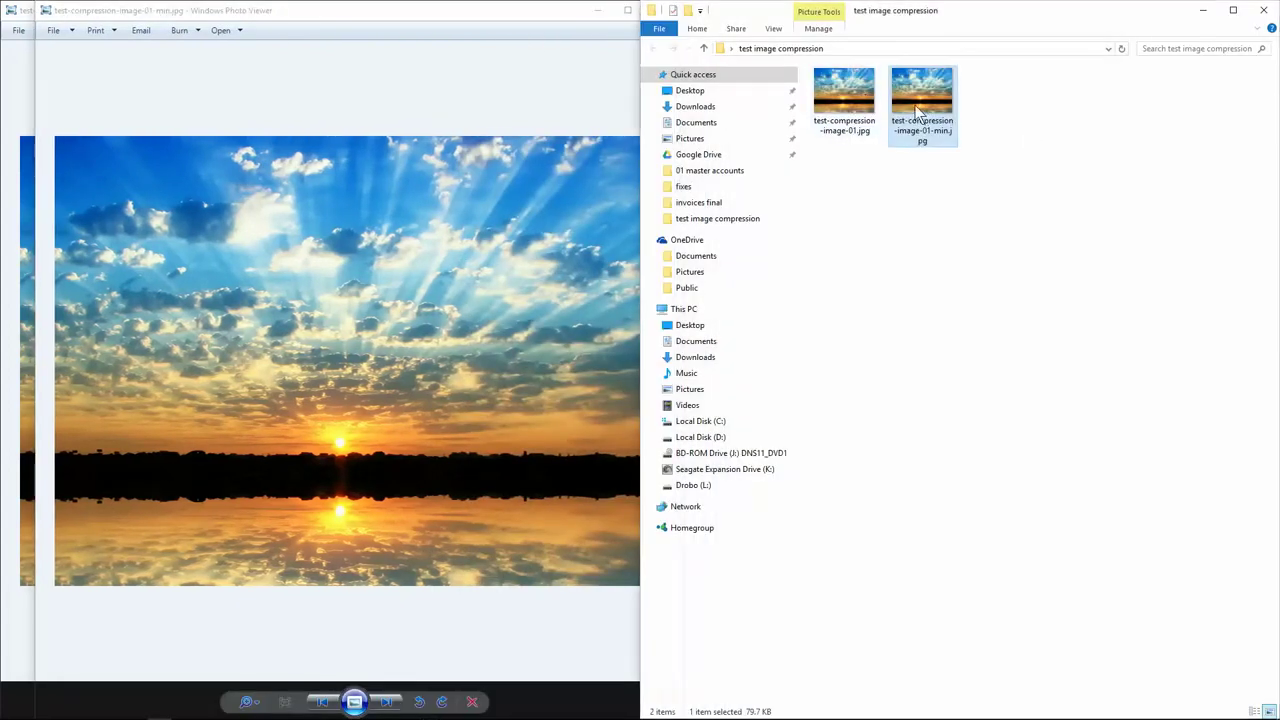
{"action": "mouse_move", "coordinate": [918, 113]}
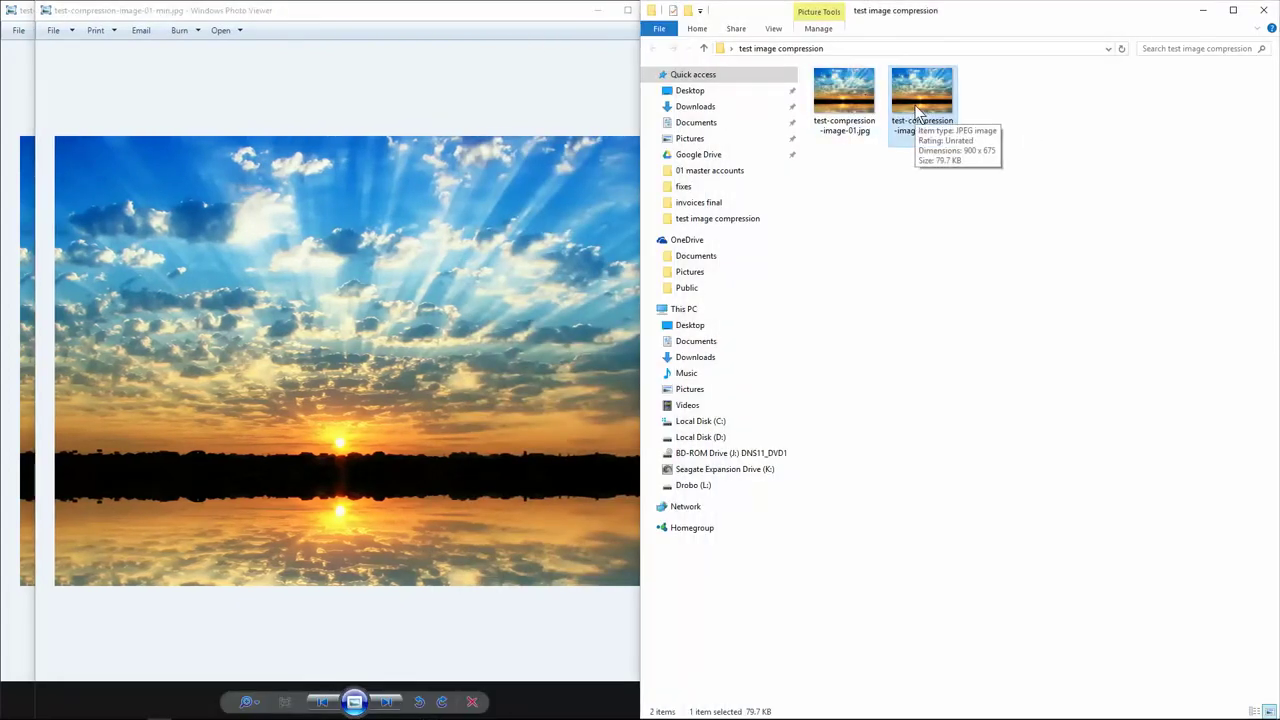
{"action": "double_click", "coordinate": [462, 17]}
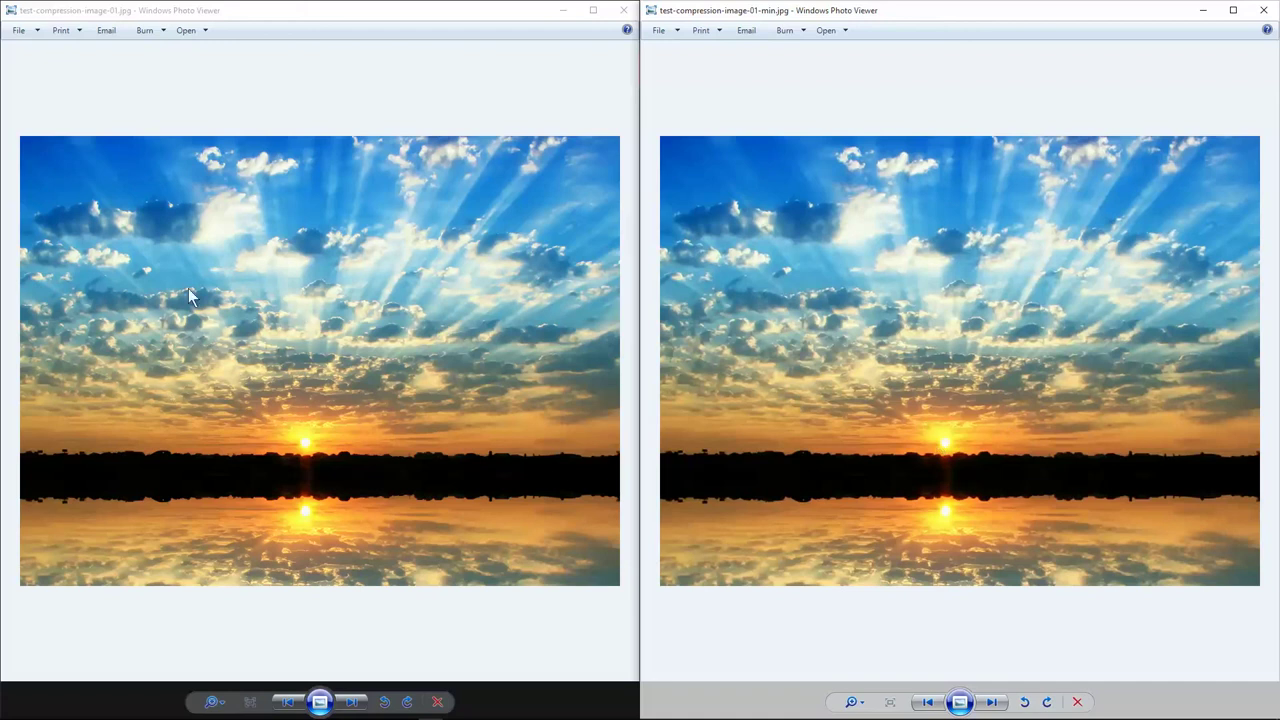
- Close both Photo Viewer windows, then un-snap and centre the test image compression folder window
{"action": "left_click", "coordinate": [619, 13]}
{"action": "left_click", "coordinate": [621, 12]}
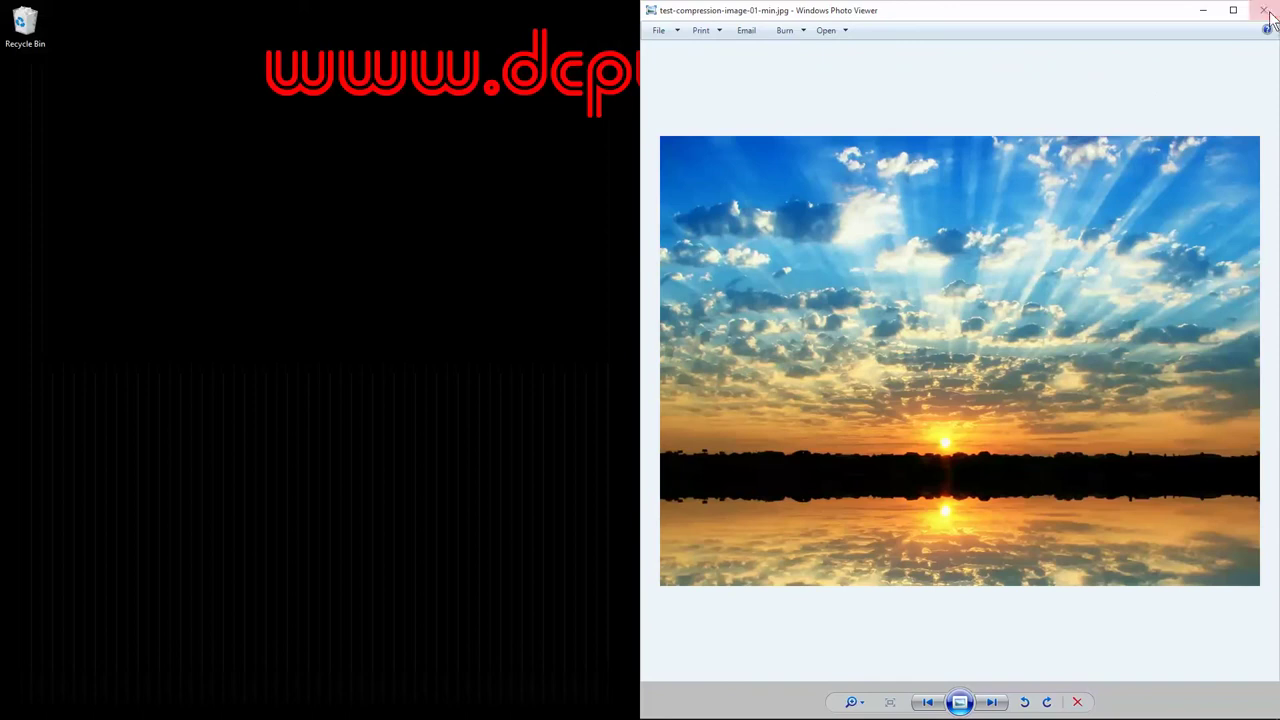
{"action": "left_click", "coordinate": [1263, 10]}
{"action": "left_click_drag", "start_coordinate": [960, 5], "coordinate": [826, 178]}
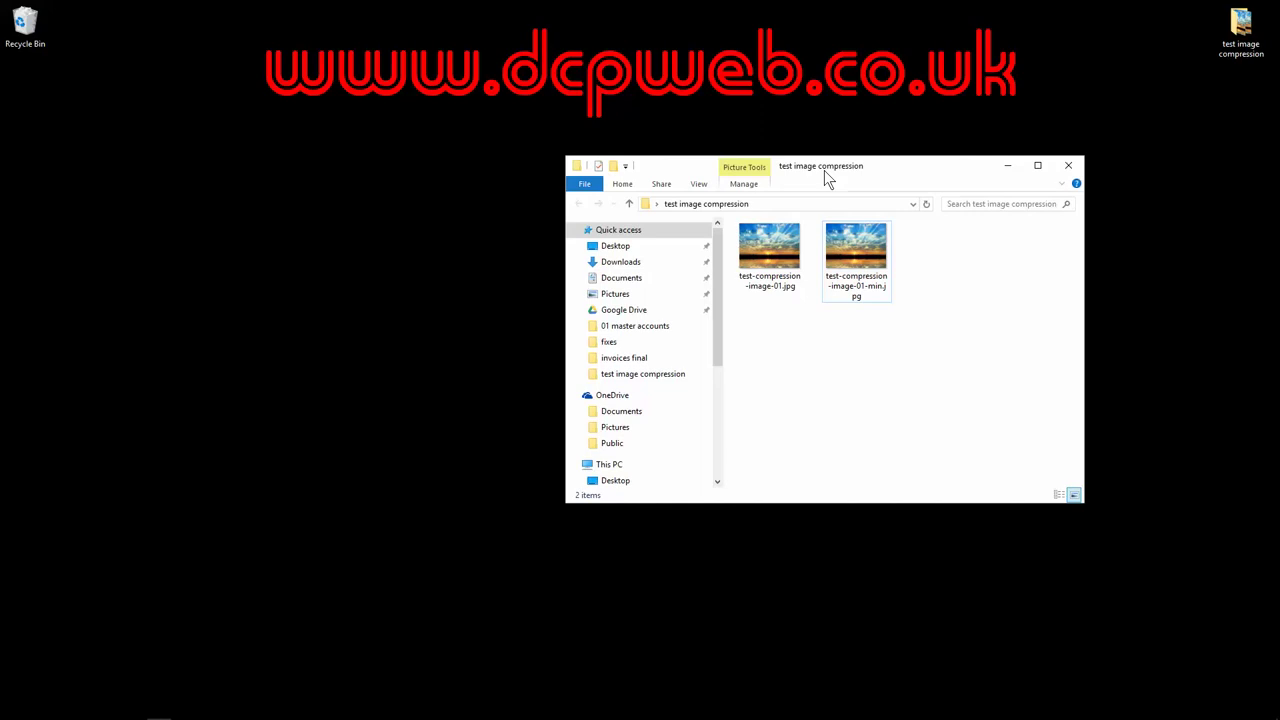
{"action": "left_click_drag", "start_coordinate": [825, 172], "coordinate": [855, 186]}
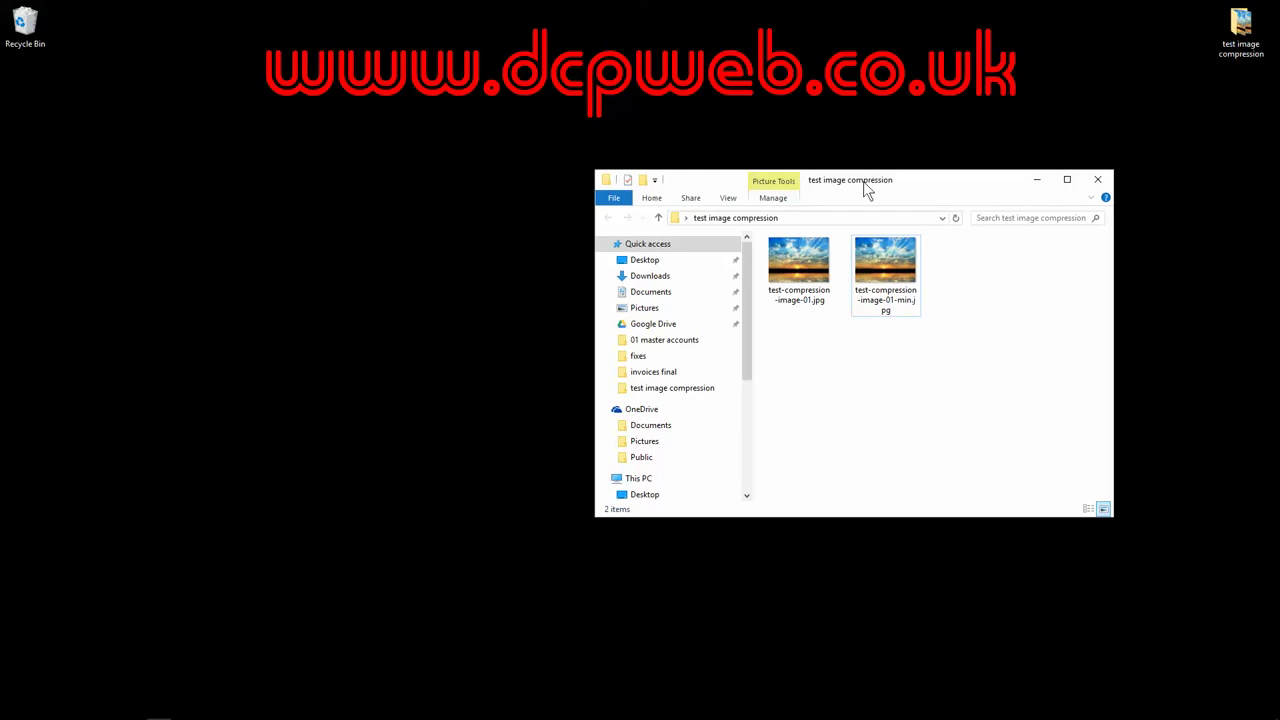